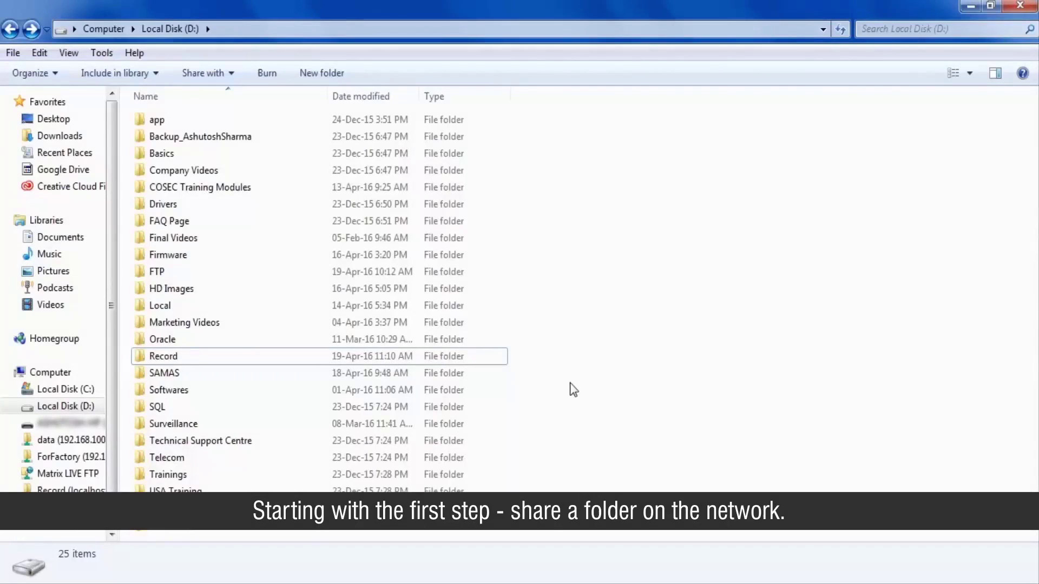
Step: Open the Record folder's Properties, go to its Sharing tab, and bring up the File Sharing dialog
{"action": "left_click", "coordinate": [495, 365]}
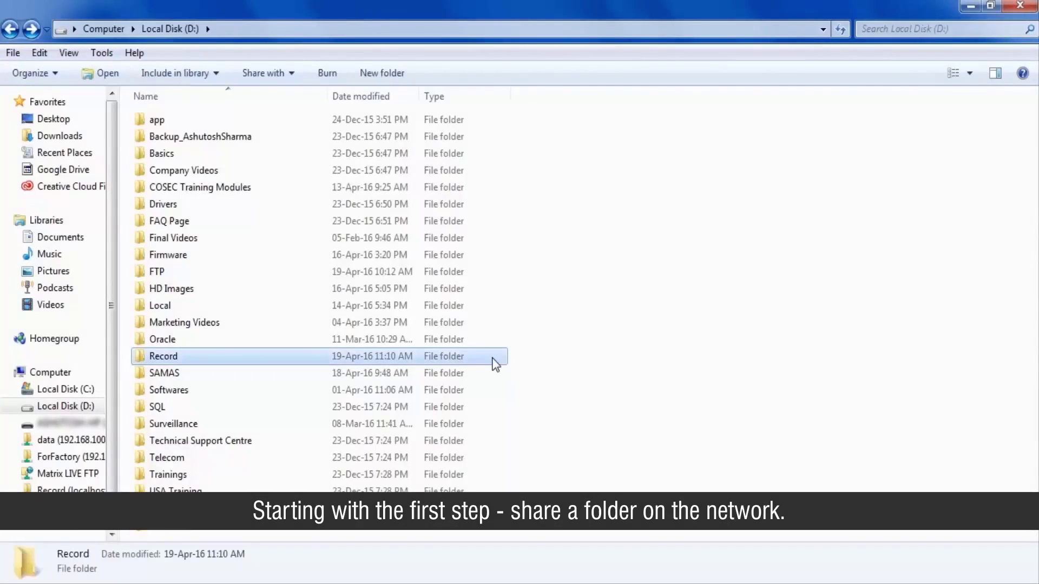
{"action": "right_click", "coordinate": [495, 365]}
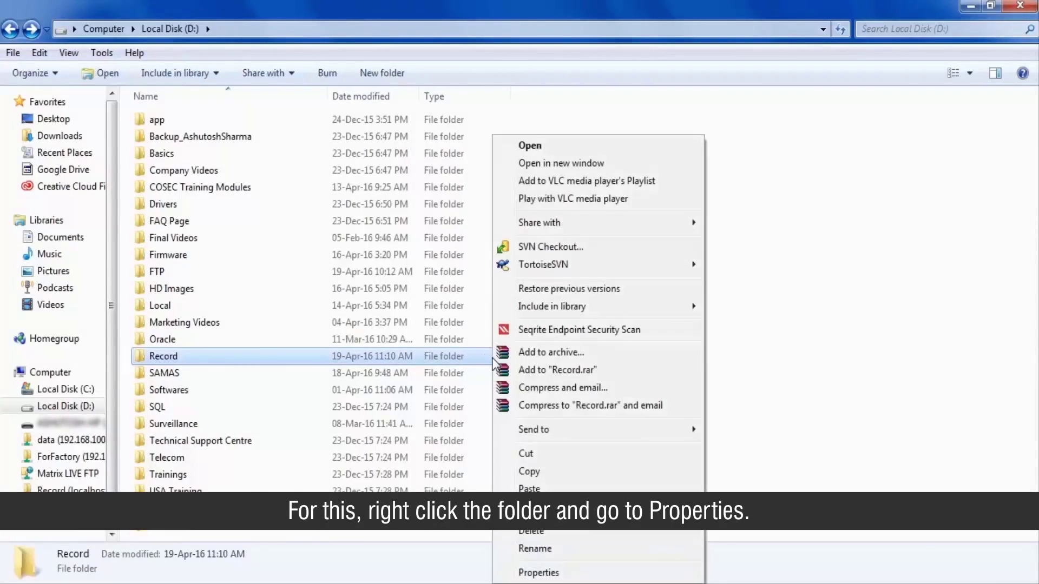
{"action": "left_click", "coordinate": [521, 572]}
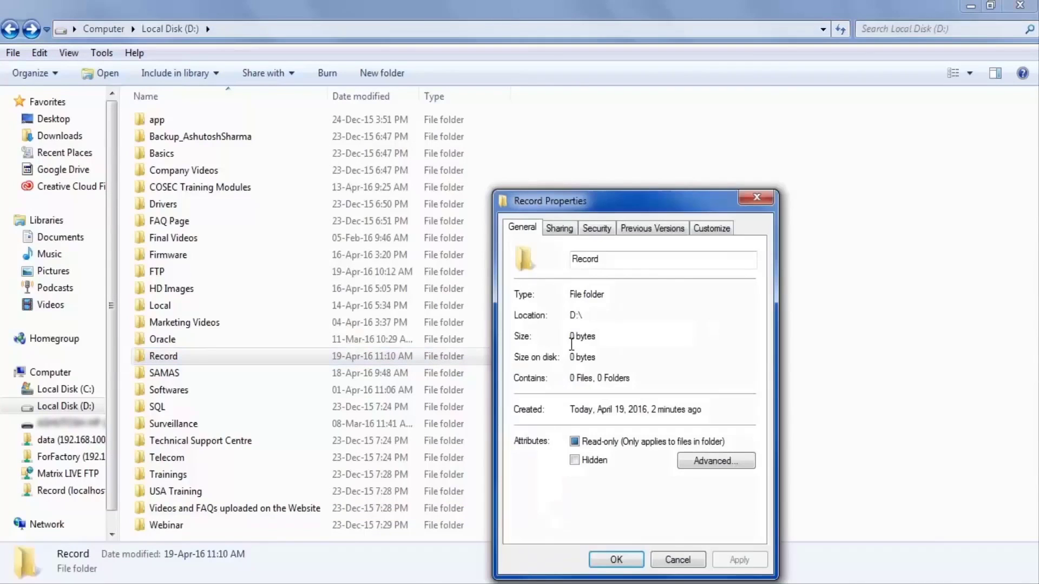
{"action": "left_click_drag", "start_coordinate": [597, 210], "coordinate": [491, 138]}
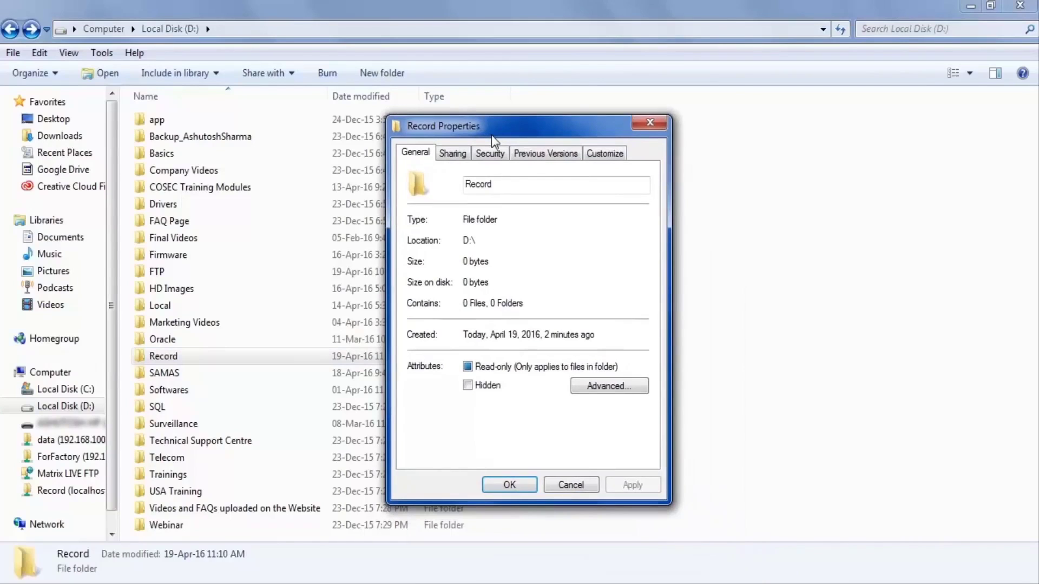
{"action": "left_click", "coordinate": [462, 154]}
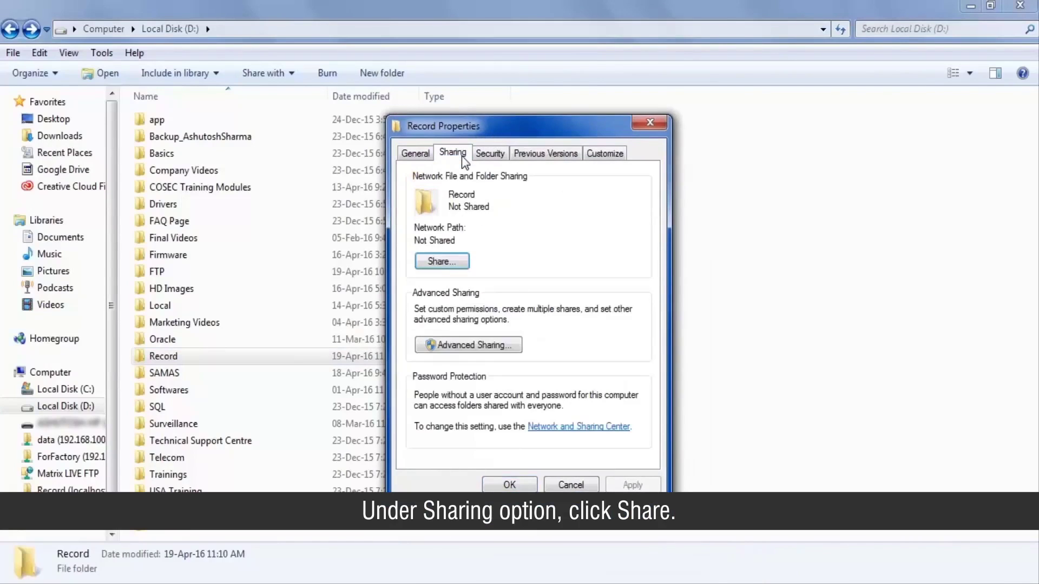
{"action": "left_click", "coordinate": [458, 264]}
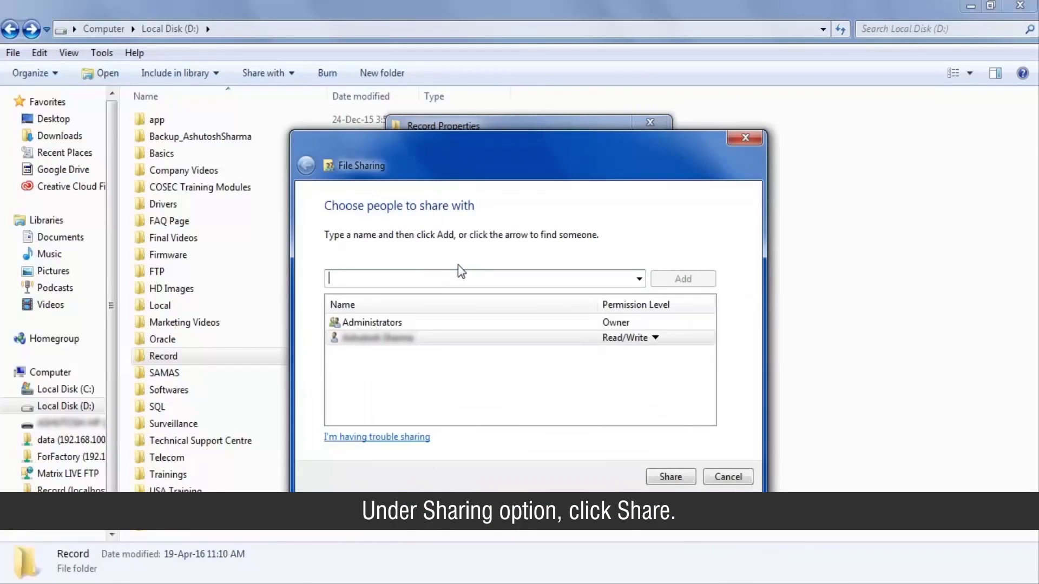
Step: Add Everyone with Read/Write permission to Record's share list, confirm the sharing, and close Properties
{"action": "type", "text": "Every"}
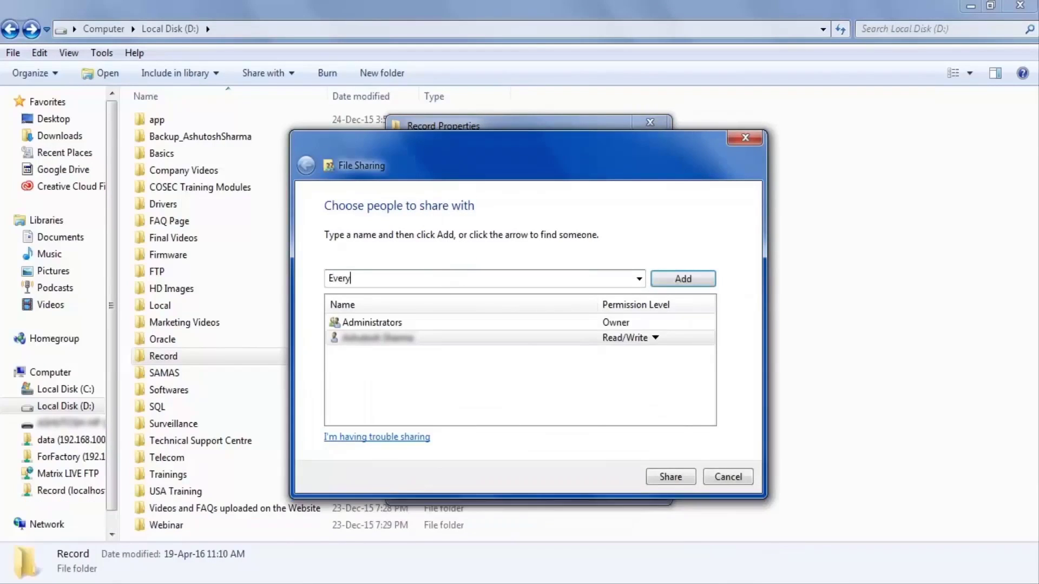
{"action": "type", "text": "one"}
{"action": "key", "text": "Return"}
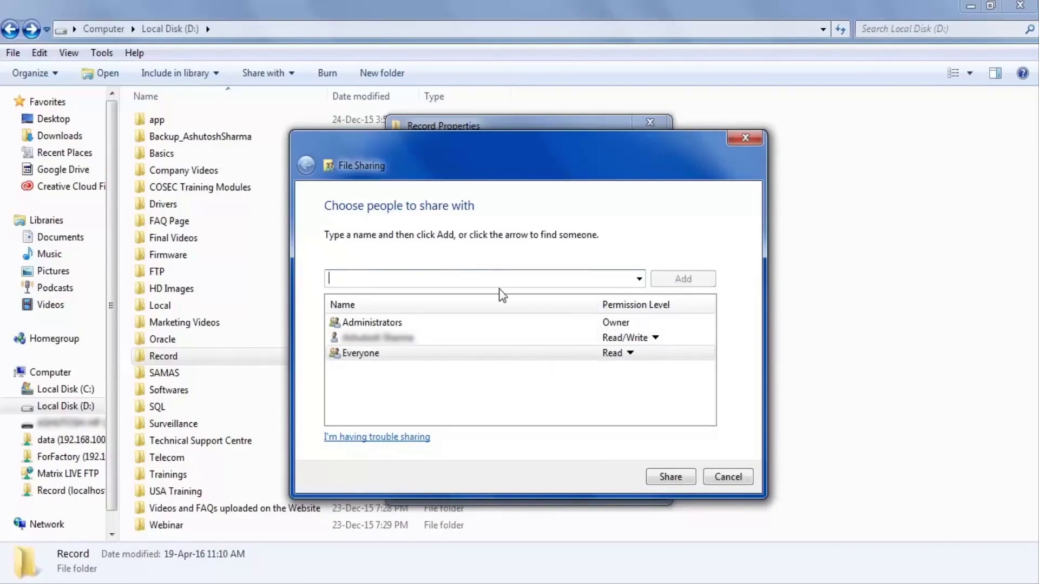
{"action": "left_click", "coordinate": [630, 352]}
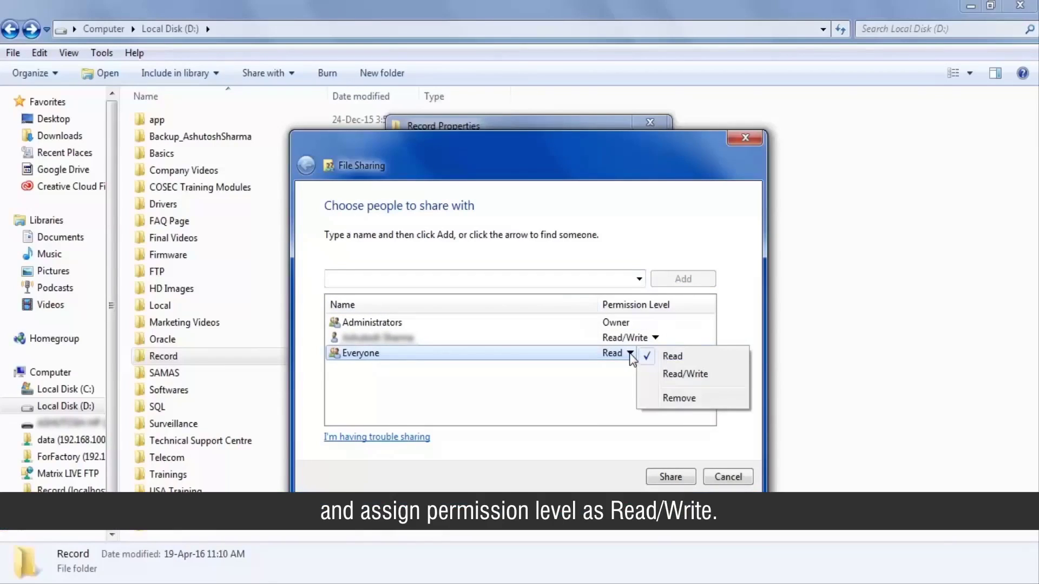
{"action": "left_click", "coordinate": [647, 375]}
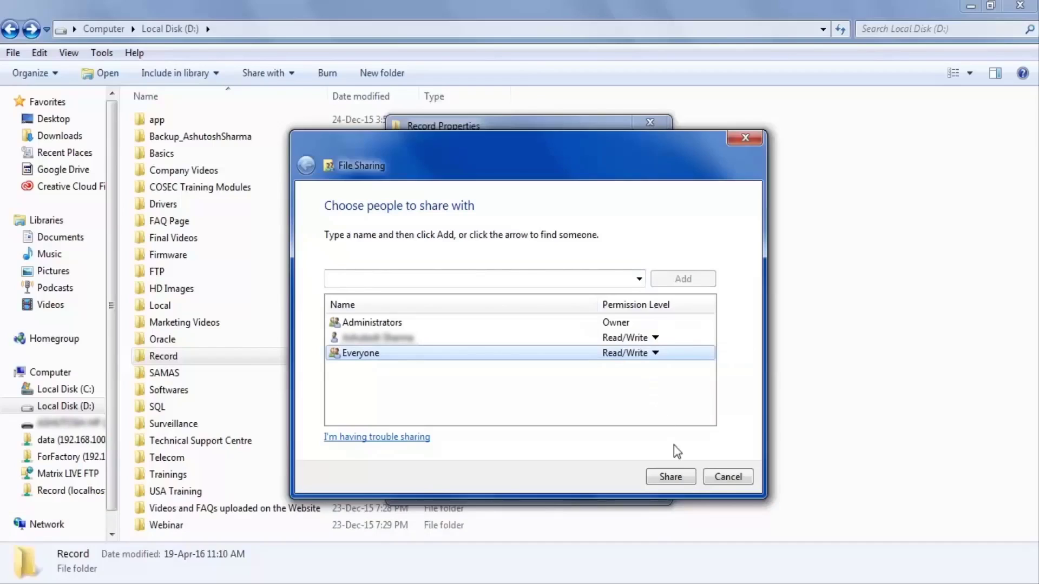
{"action": "left_click", "coordinate": [684, 476]}
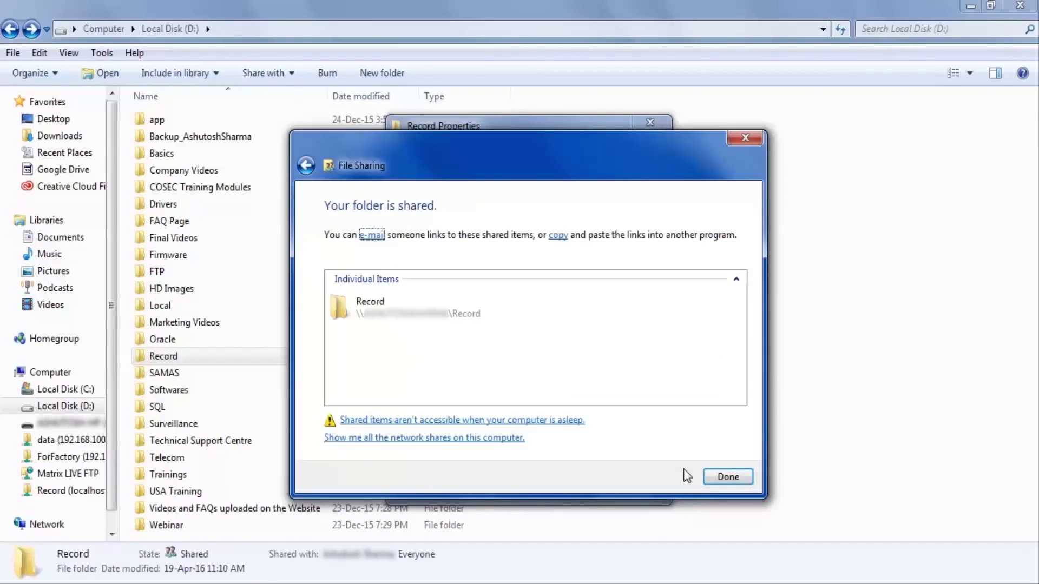
{"action": "left_click", "coordinate": [727, 477]}
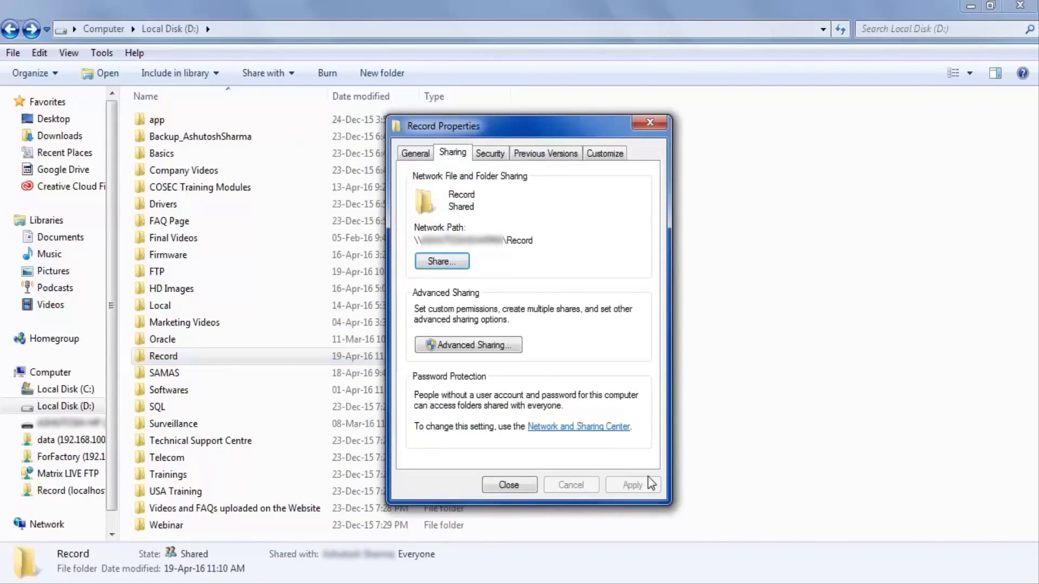
{"action": "left_click", "coordinate": [521, 484]}
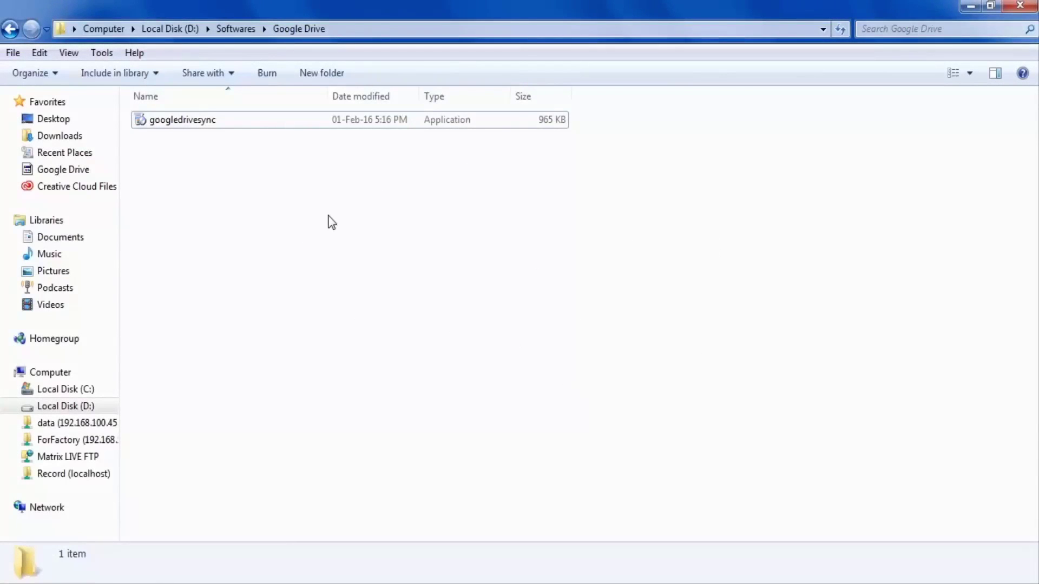
Step: Run the googledrivesync installer from D:\Softwares\Google Drive, allowing it past the security warning
{"action": "double_click", "coordinate": [252, 124]}
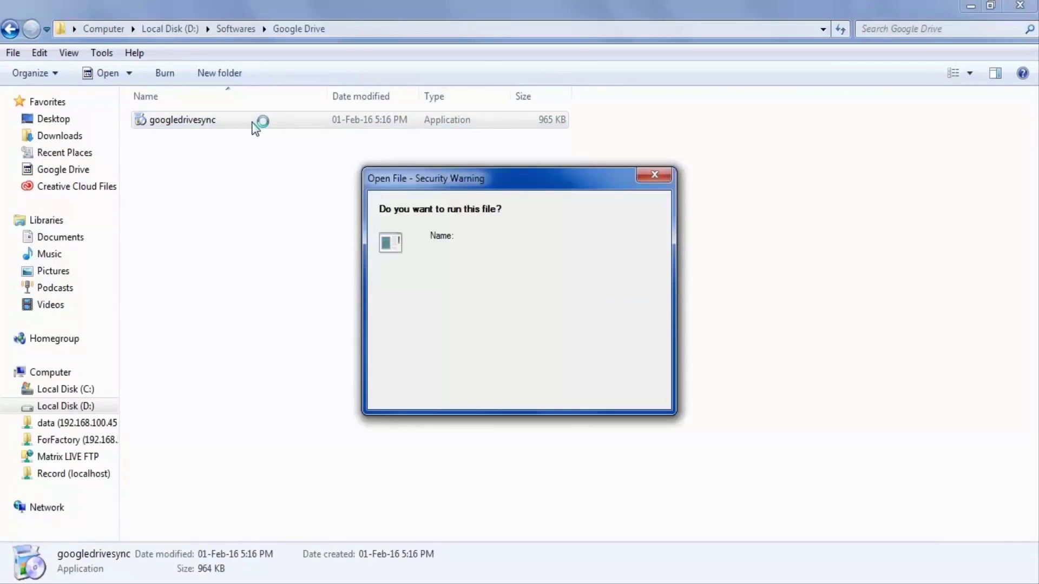
{"action": "left_click", "coordinate": [579, 314]}
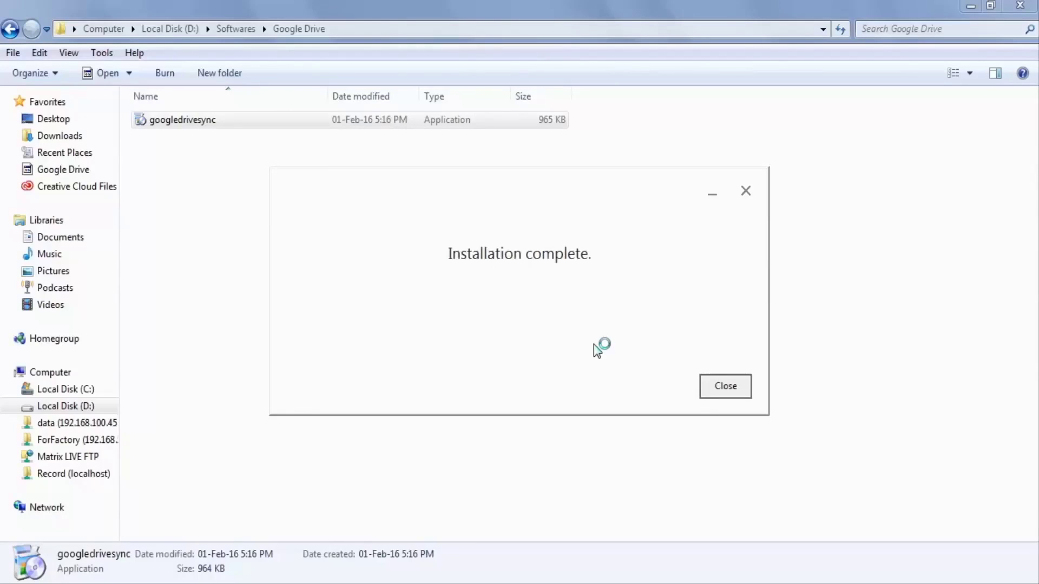
Step: Start Google Drive setup and sign in with the Google account e-mail and password
{"action": "left_click", "coordinate": [742, 395]}
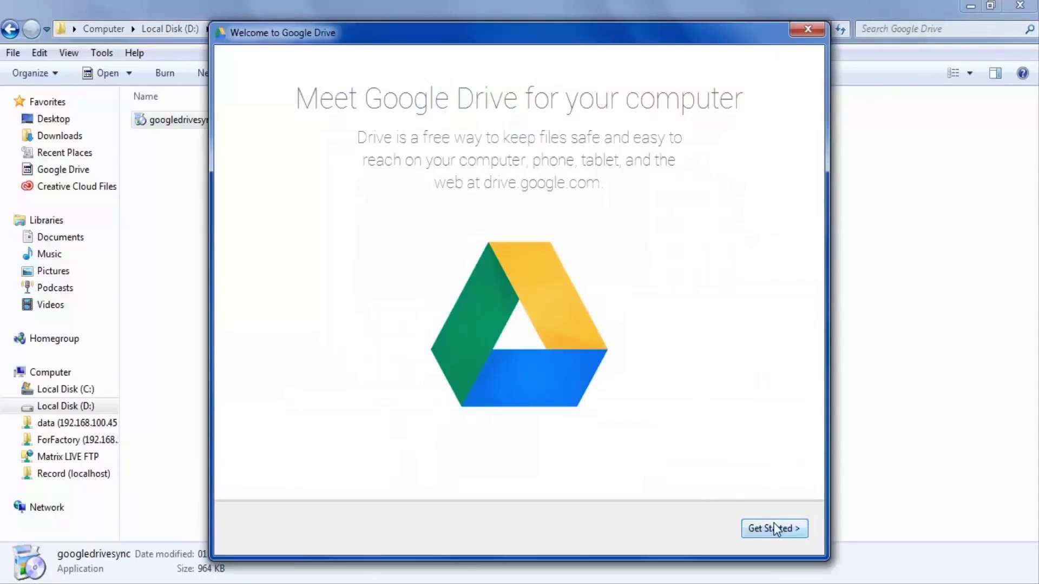
{"action": "left_click", "coordinate": [774, 526]}
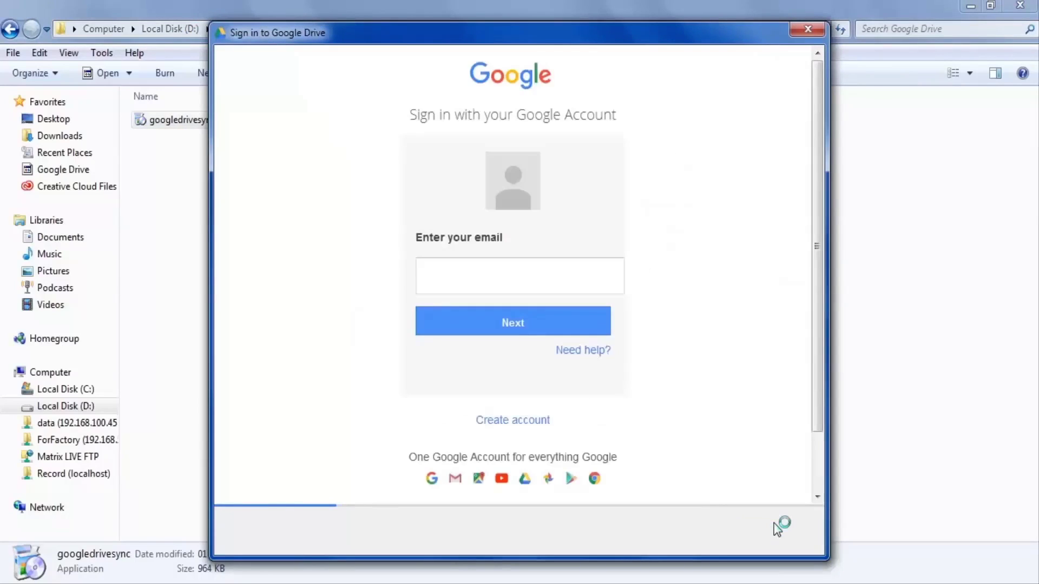
{"action": "left_click", "coordinate": [588, 280]}
{"action": "type", "text": "username"}
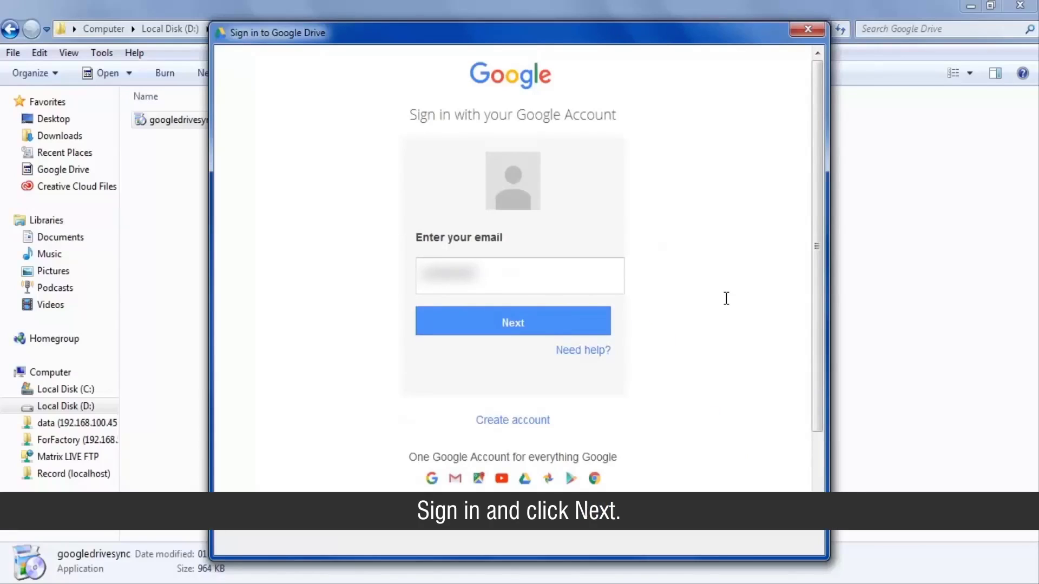
{"action": "type", "text": "@gmail.com@gmail"}
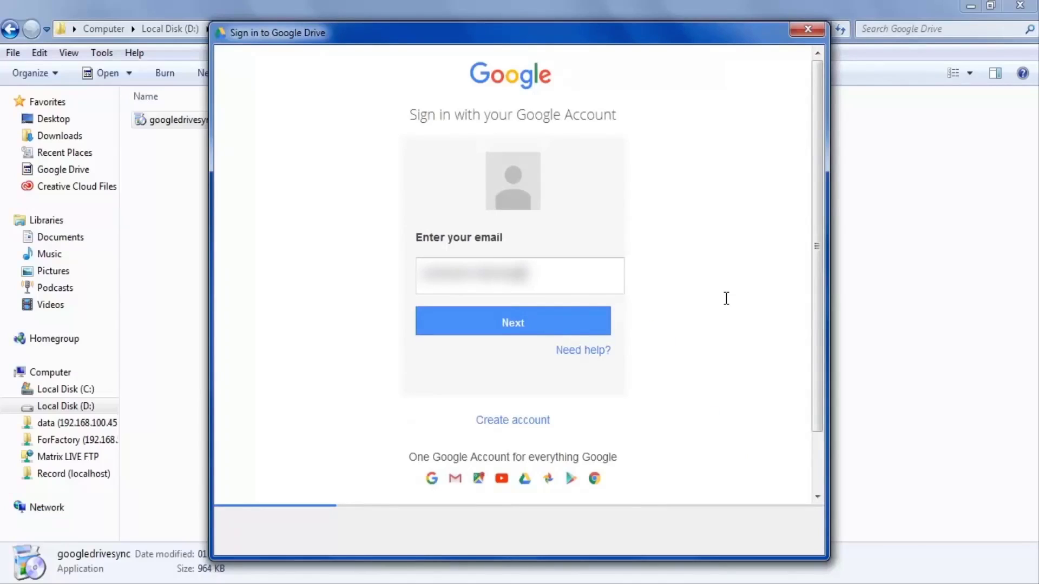
{"action": "type", "text": "address.gmail.com"}
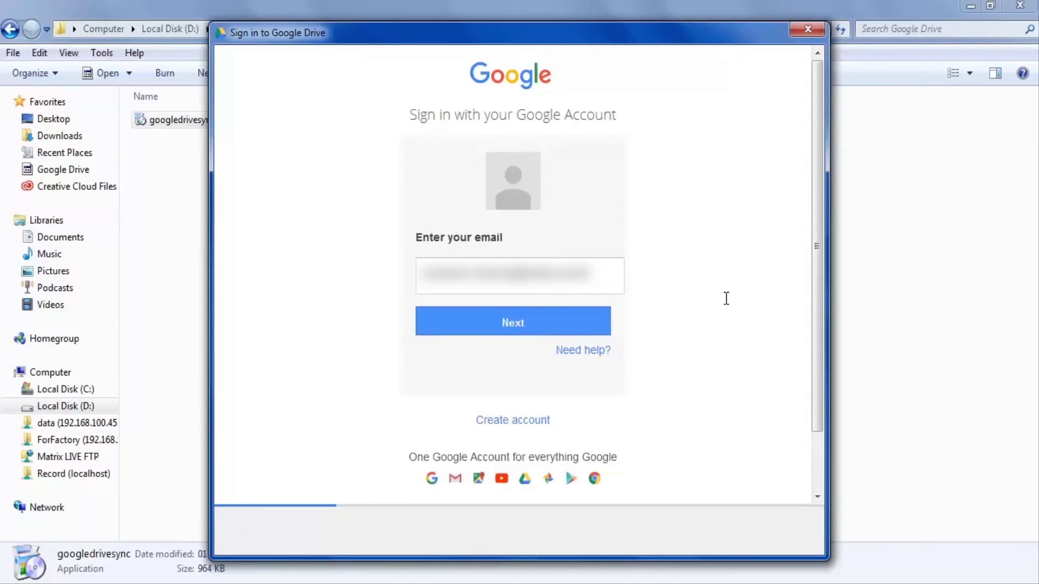
{"action": "type", "text": "om"}
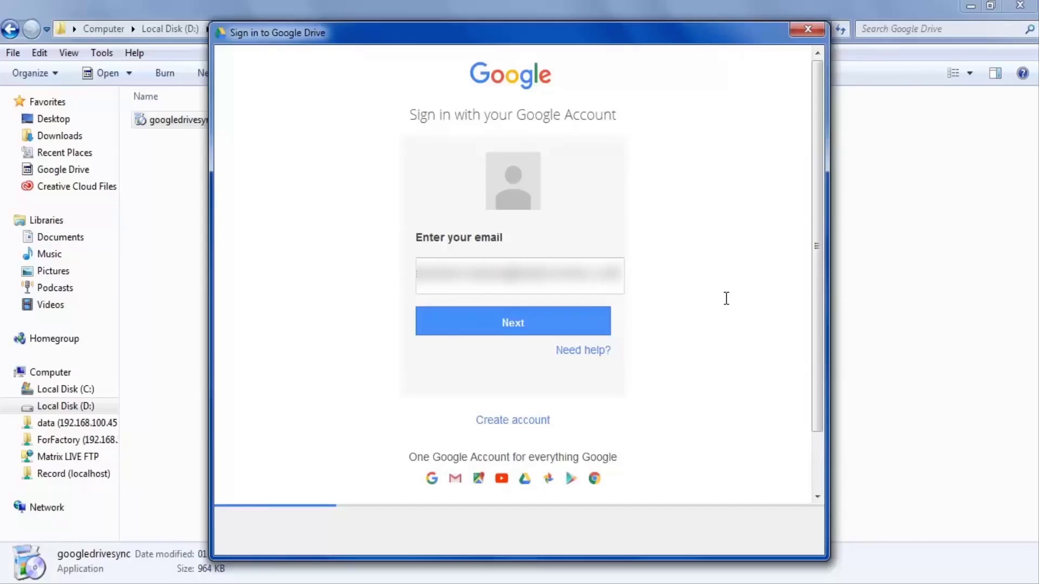
{"action": "left_click", "coordinate": [579, 331]}
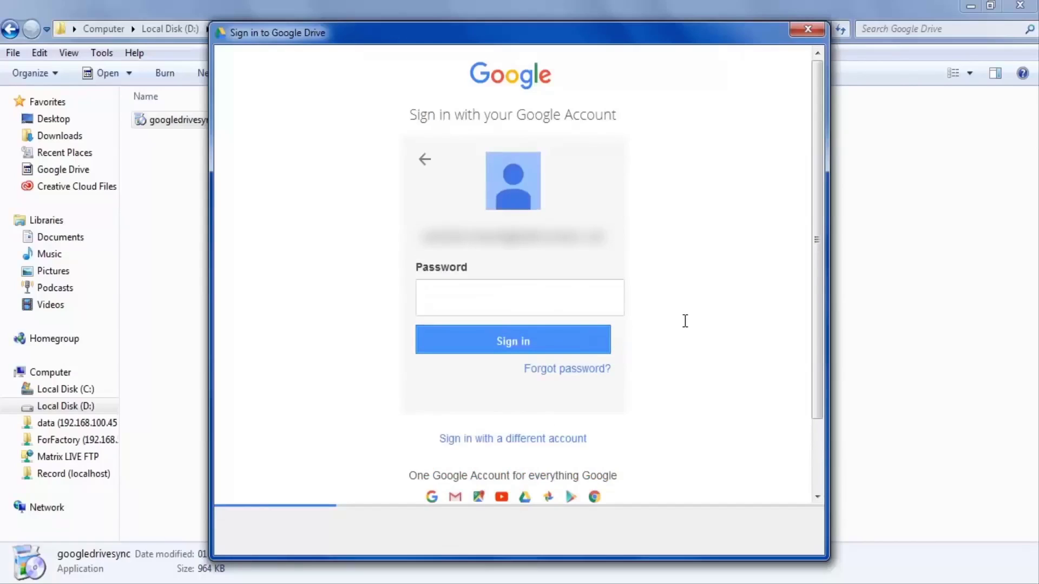
{"action": "left_click", "coordinate": [595, 306]}
{"action": "type", "text": "•••••••••••••"}
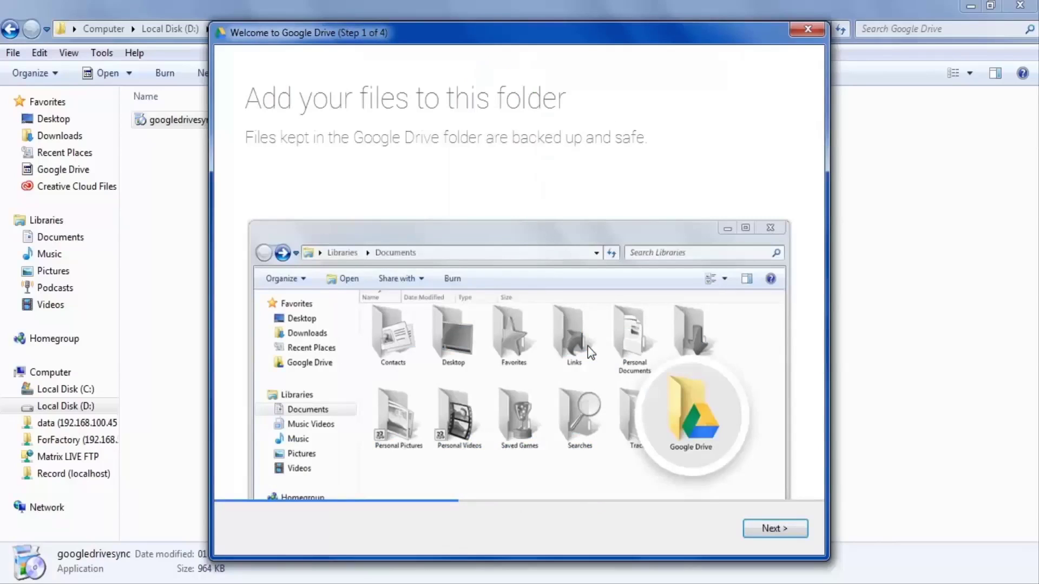
Step: Advance the welcome wizard through Steps 1–3, dismiss the tray notification, and open Sync options
{"action": "left_click", "coordinate": [777, 531]}
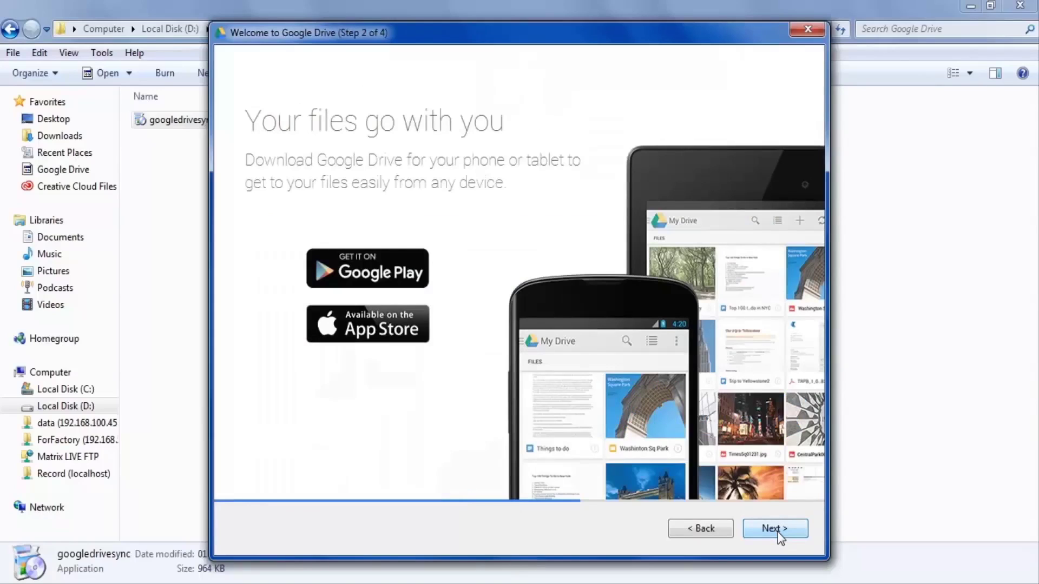
{"action": "left_click", "coordinate": [777, 530]}
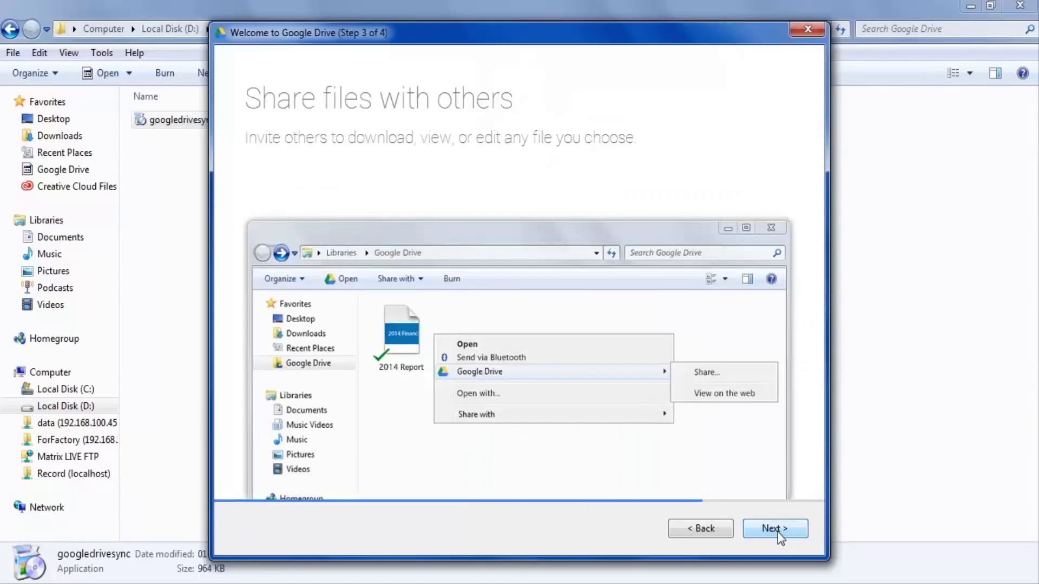
{"action": "left_click", "coordinate": [777, 529]}
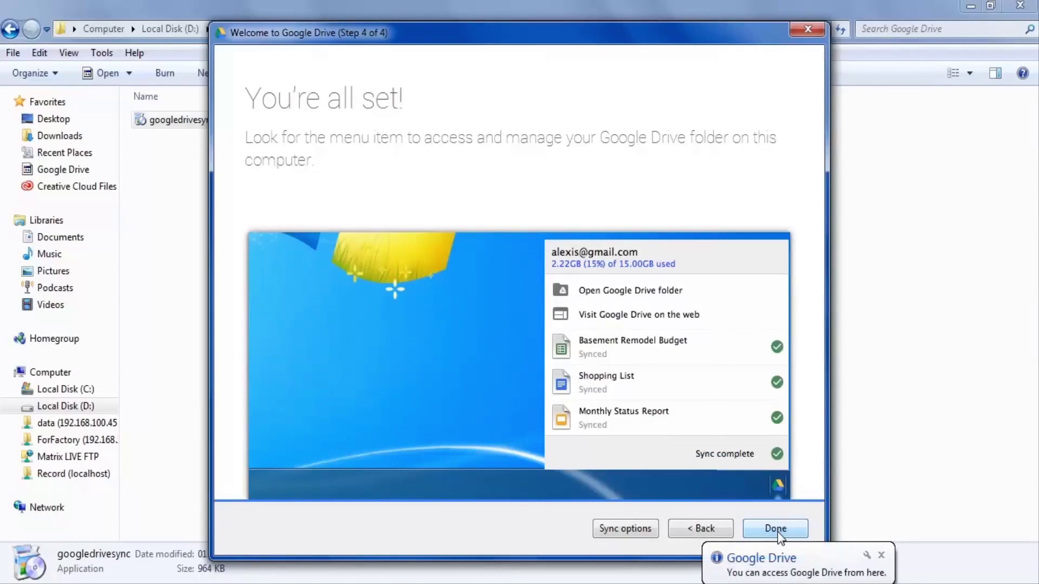
{"action": "left_click", "coordinate": [881, 555]}
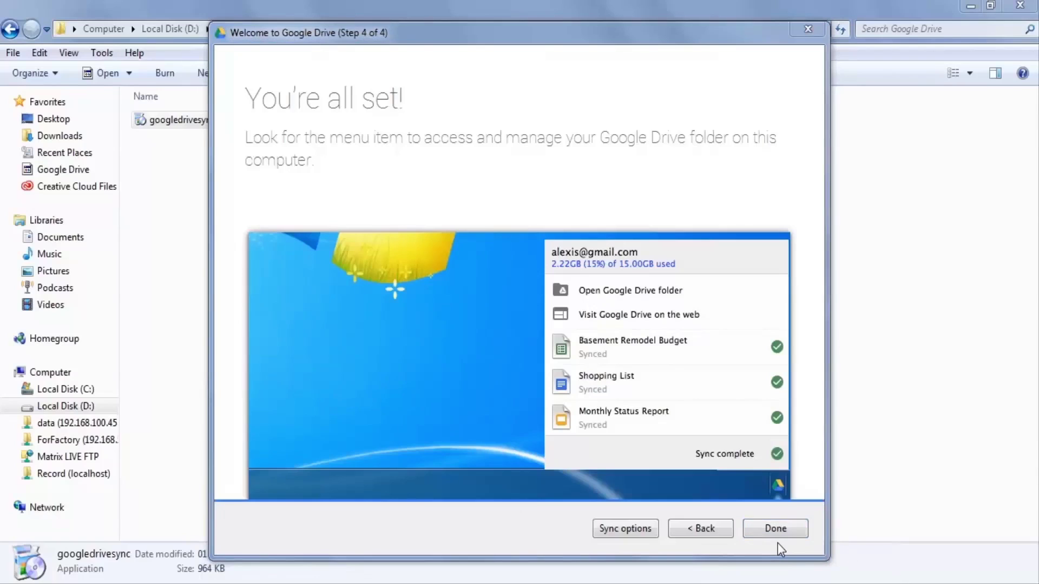
{"action": "left_click", "coordinate": [628, 536]}
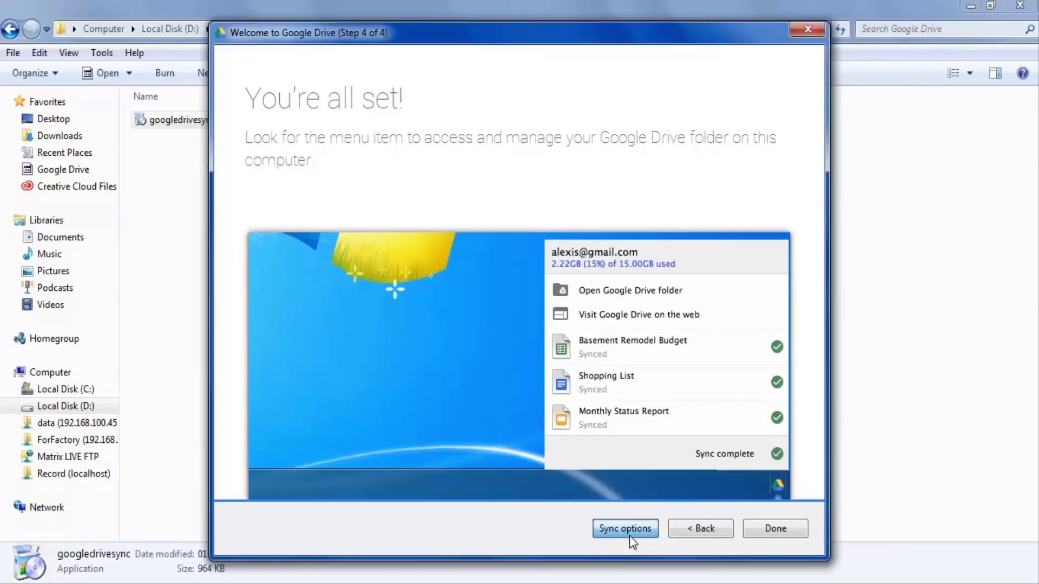
{"action": "left_click", "coordinate": [628, 535]}
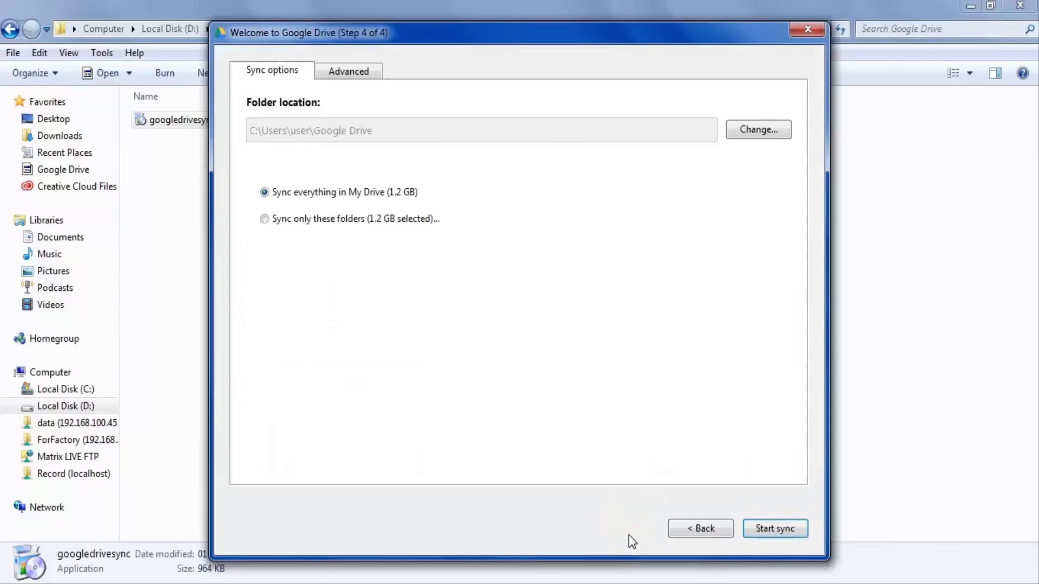
Step: Change the Google Drive sync folder to D:\Record and start syncing
{"action": "left_click", "coordinate": [768, 135]}
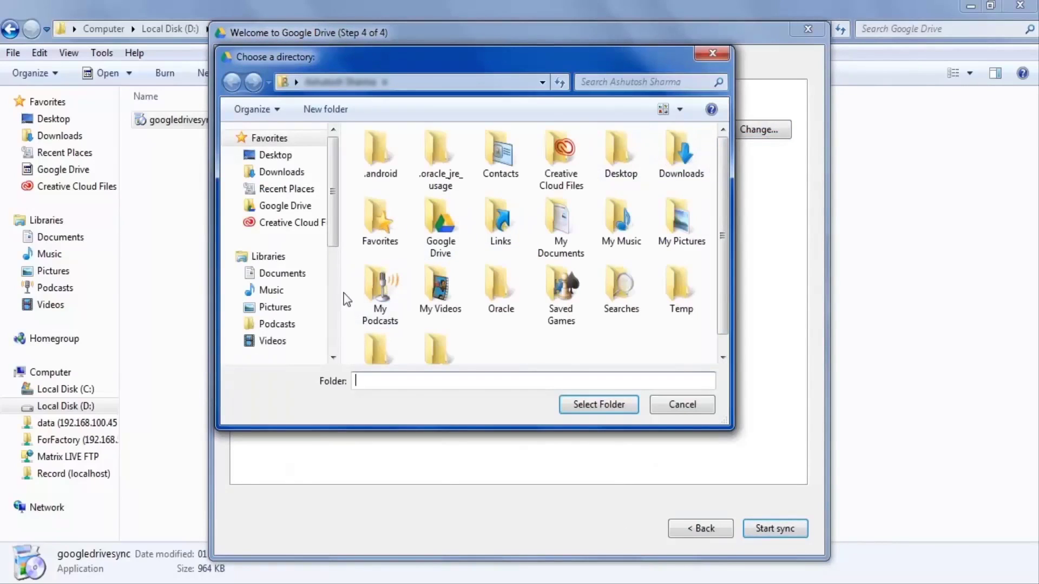
{"action": "scroll", "coordinate": [335, 297], "scroll_direction": "down", "scroll_amount": 4}
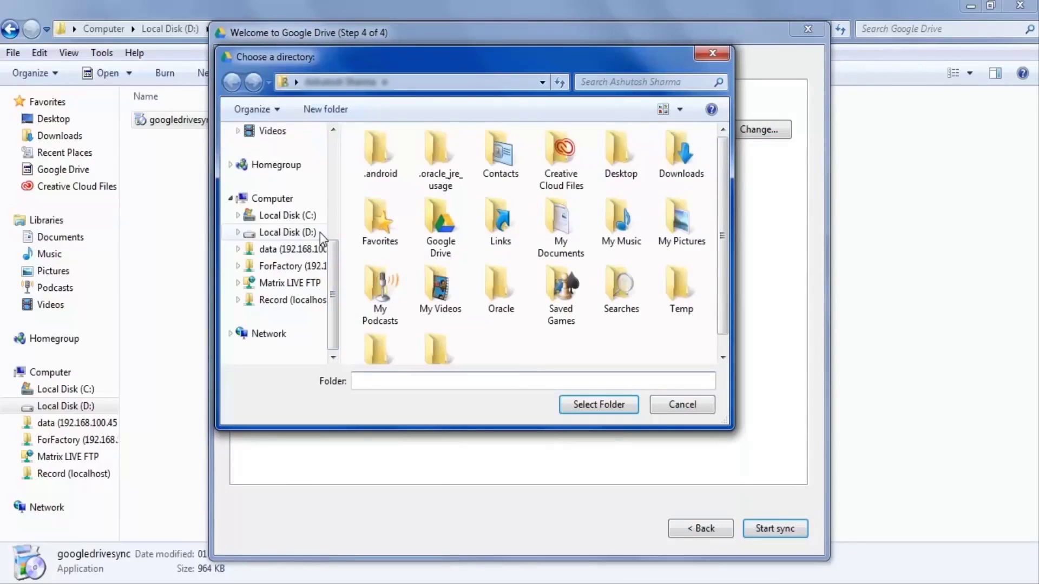
{"action": "left_click", "coordinate": [288, 232]}
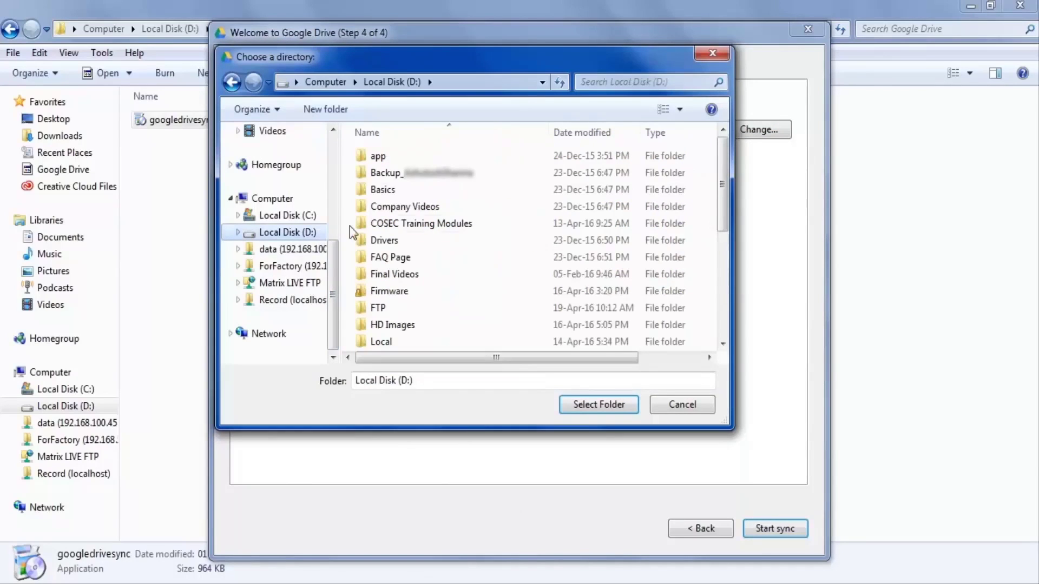
{"action": "left_click_drag", "start_coordinate": [724, 184], "coordinate": [722, 226]}
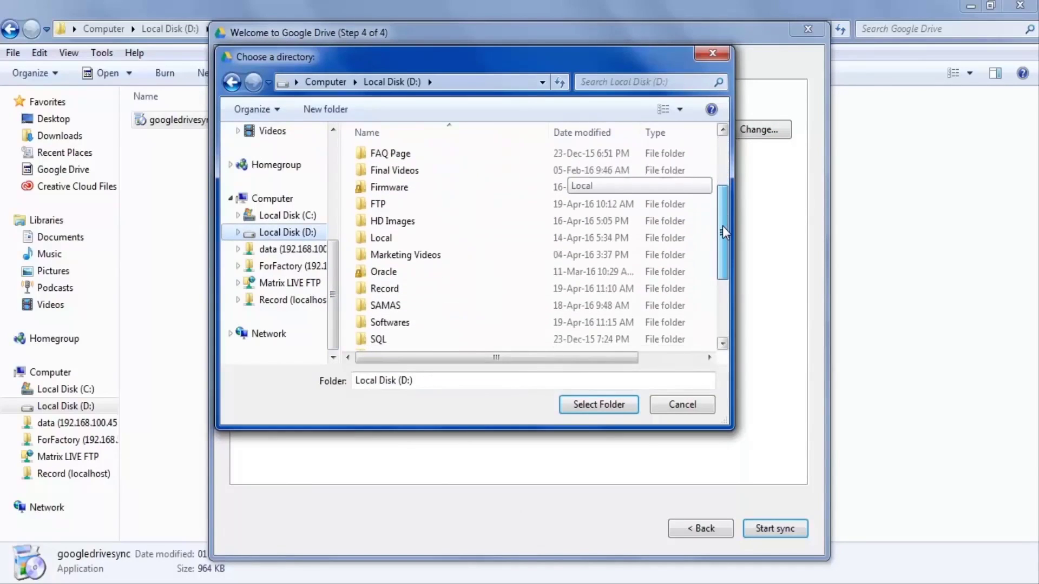
{"action": "left_click", "coordinate": [671, 284]}
{"action": "left_click", "coordinate": [632, 407]}
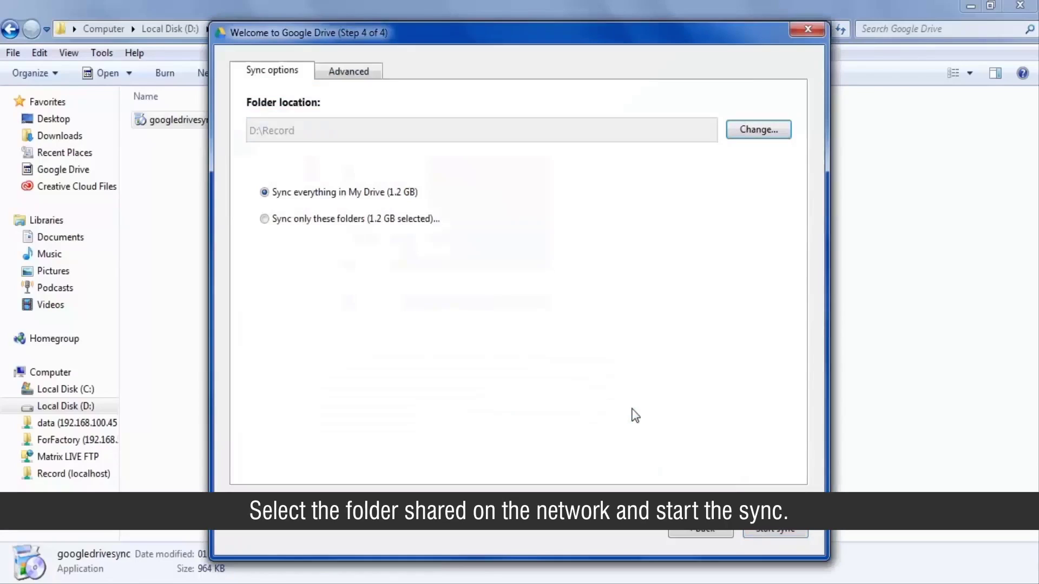
{"action": "left_click", "coordinate": [765, 533]}
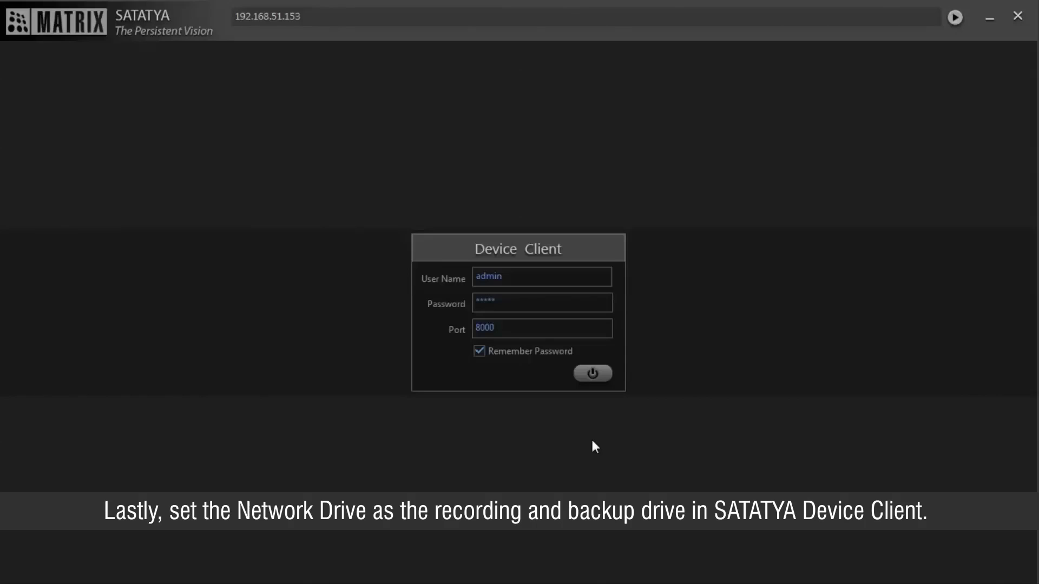
Step: Log in to Matrix-HVR and go to Storage and Backup Settings > Network Drive
{"action": "left_click", "coordinate": [594, 377]}
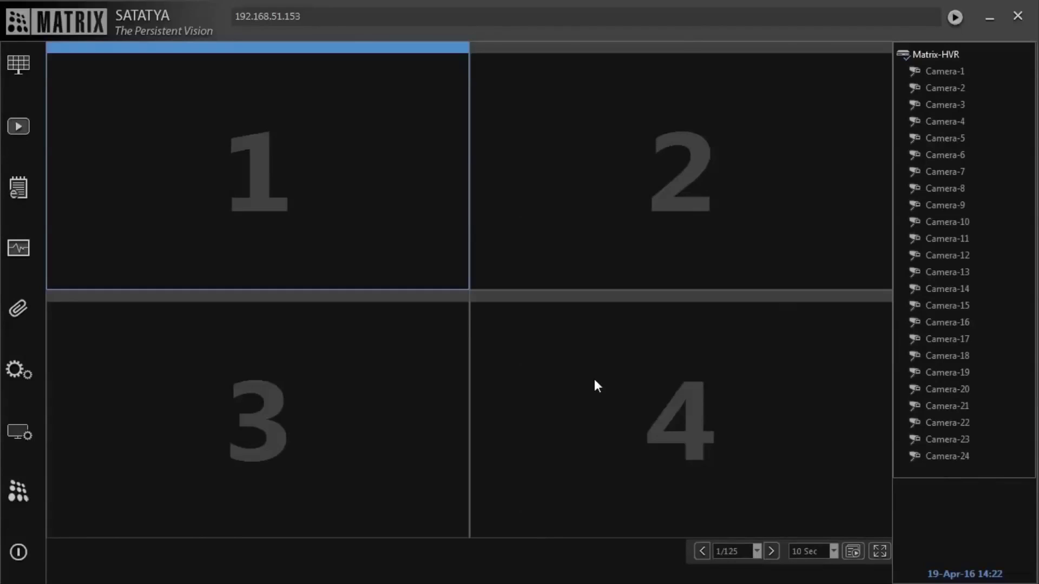
{"action": "left_click", "coordinate": [26, 378]}
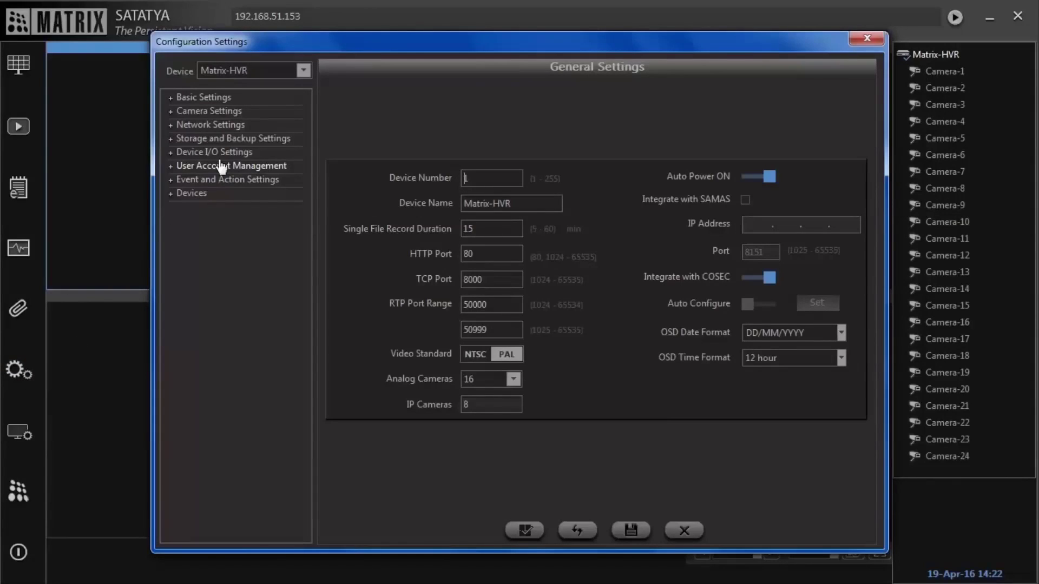
{"action": "left_click", "coordinate": [232, 140]}
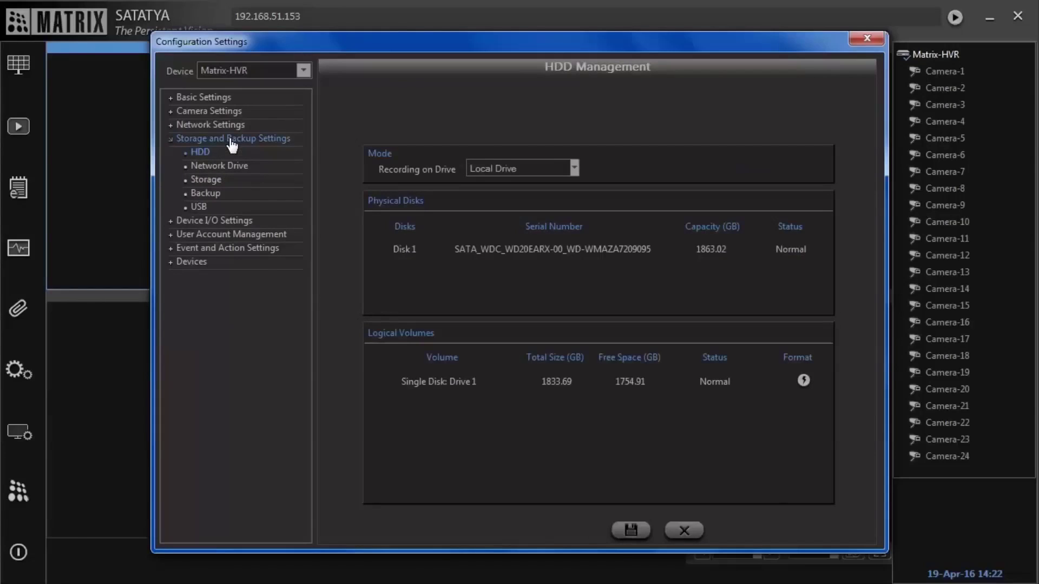
{"action": "left_click", "coordinate": [236, 174]}
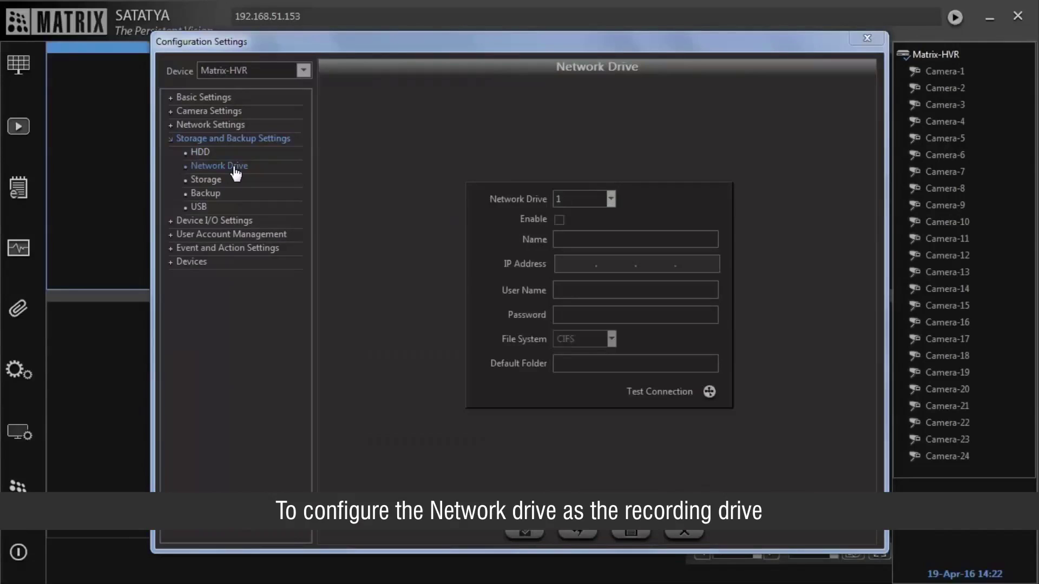
Step: Enable network drive 1 named ND at 192.168.51.38 with its username and password
{"action": "left_click", "coordinate": [610, 198]}
{"action": "left_click", "coordinate": [611, 198]}
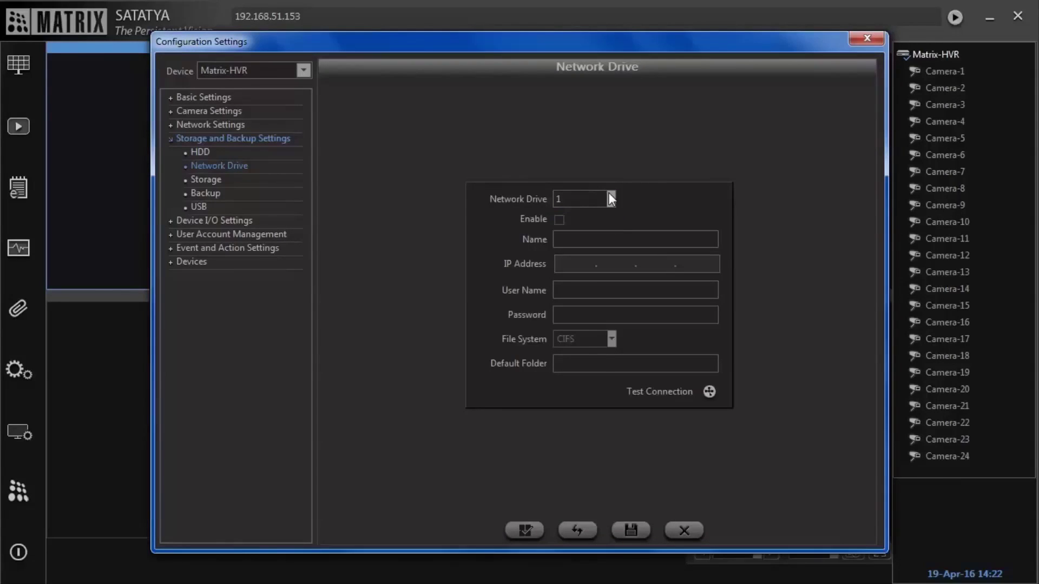
{"action": "left_click", "coordinate": [559, 219]}
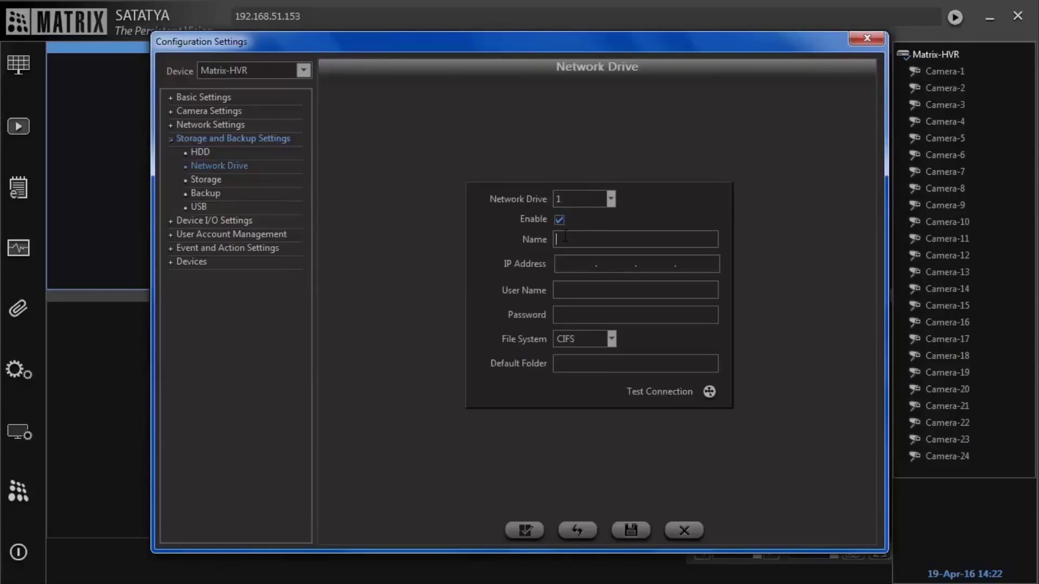
{"action": "type", "text": "ND"}
{"action": "key", "text": "Tab"}
{"action": "type", "text": "192.16"}
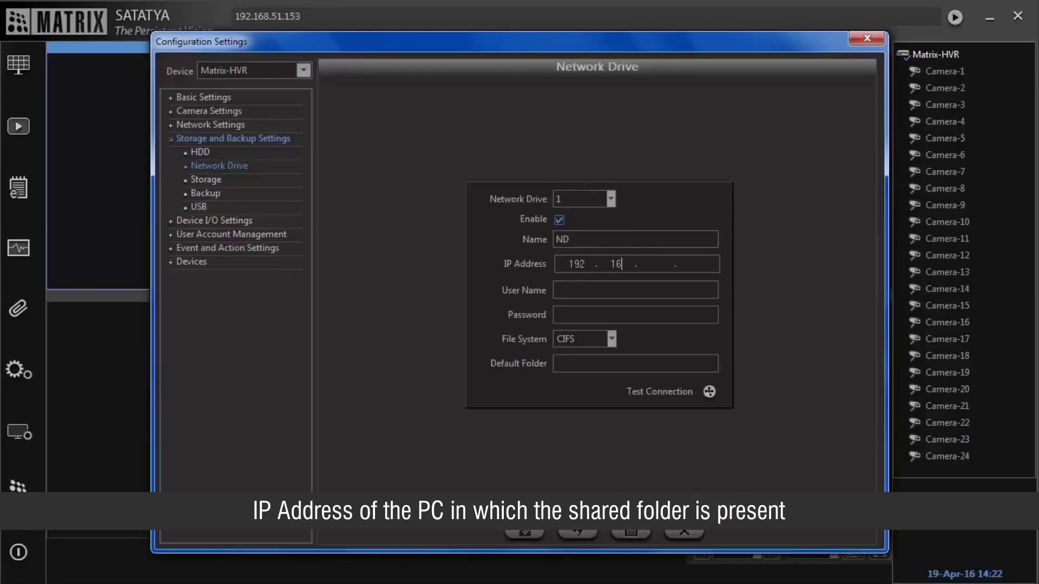
{"action": "type", "text": "8.51.38"}
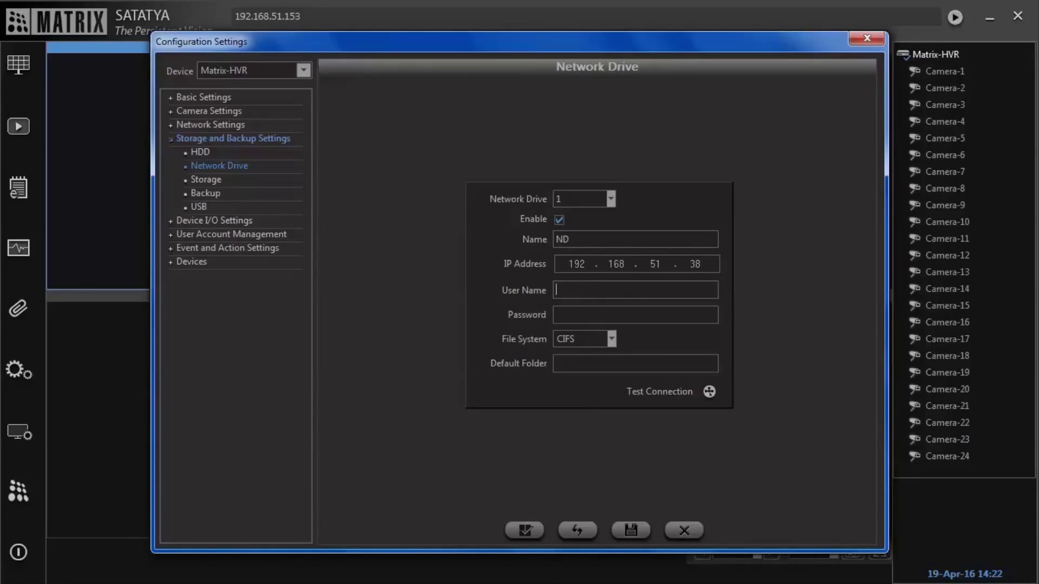
{"action": "type", "text": "user"}
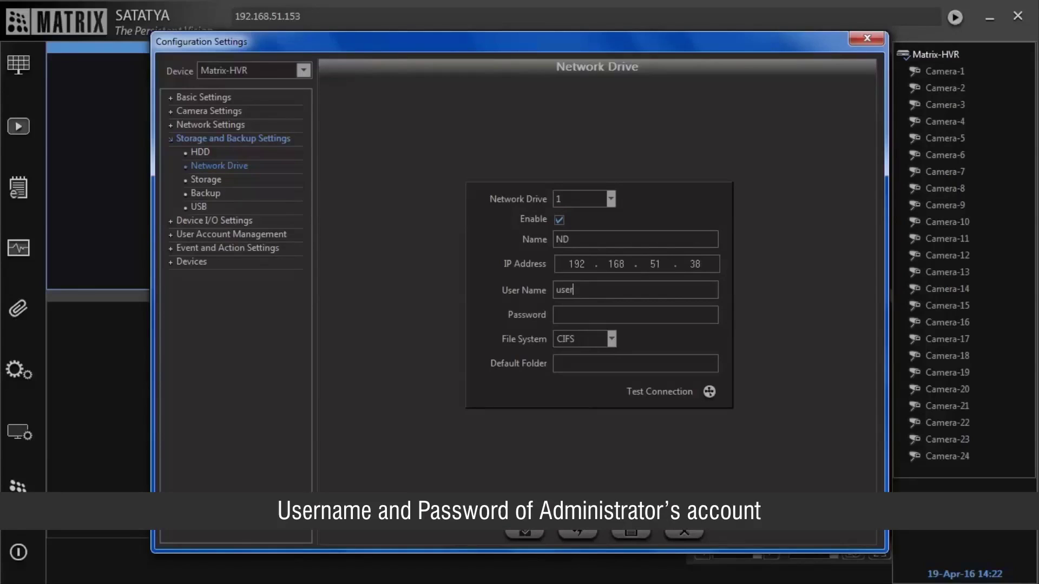
{"action": "key", "text": "Tab"}
{"action": "type", "text": "user"}
{"action": "key", "text": "Tab"}
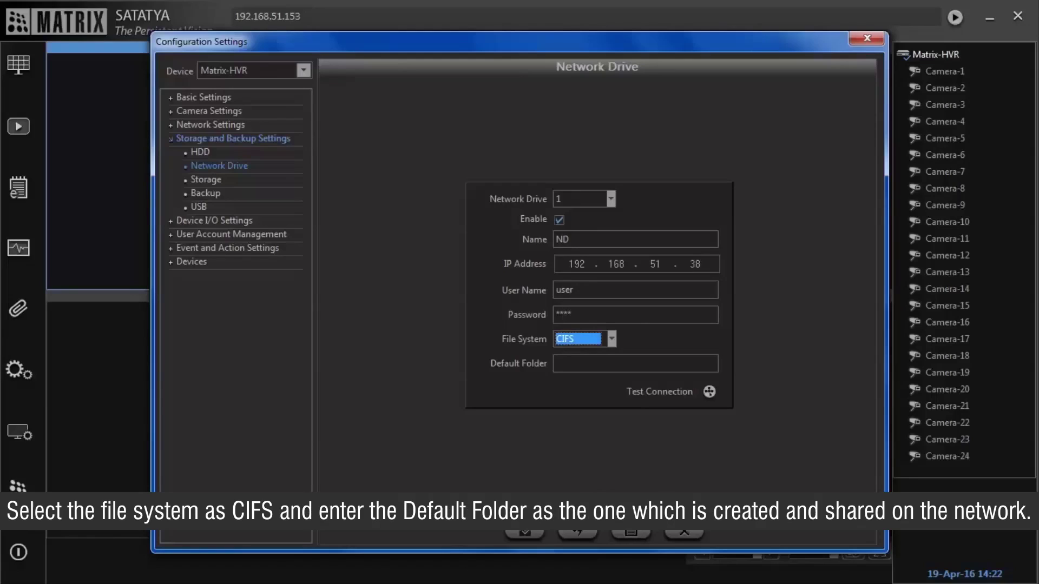
Step: Set the default folder to Record, test the connection, and save network drive 1
{"action": "left_click", "coordinate": [557, 363]}
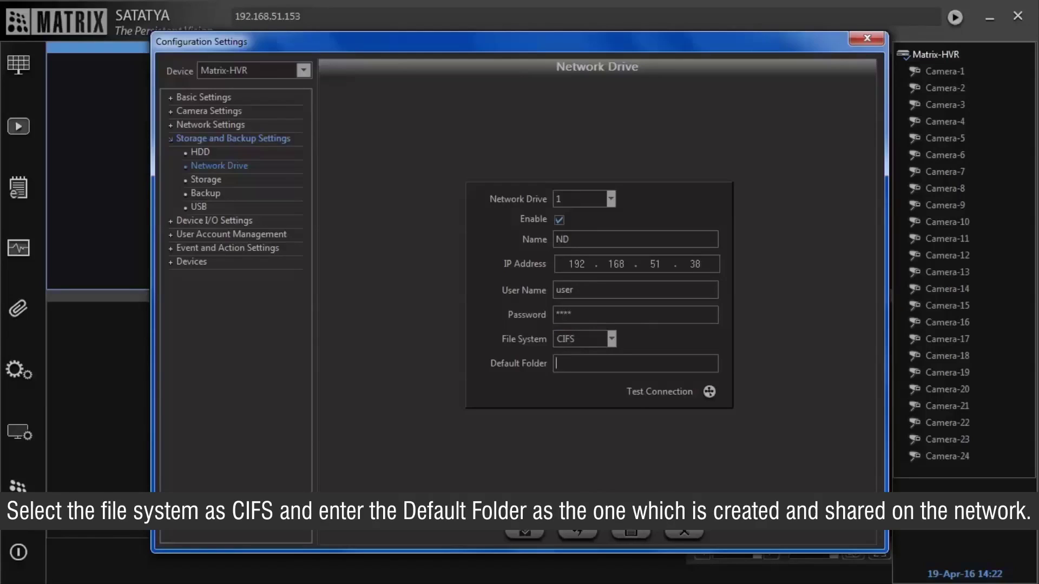
{"action": "type", "text": "Record"}
{"action": "left_click", "coordinate": [708, 390]}
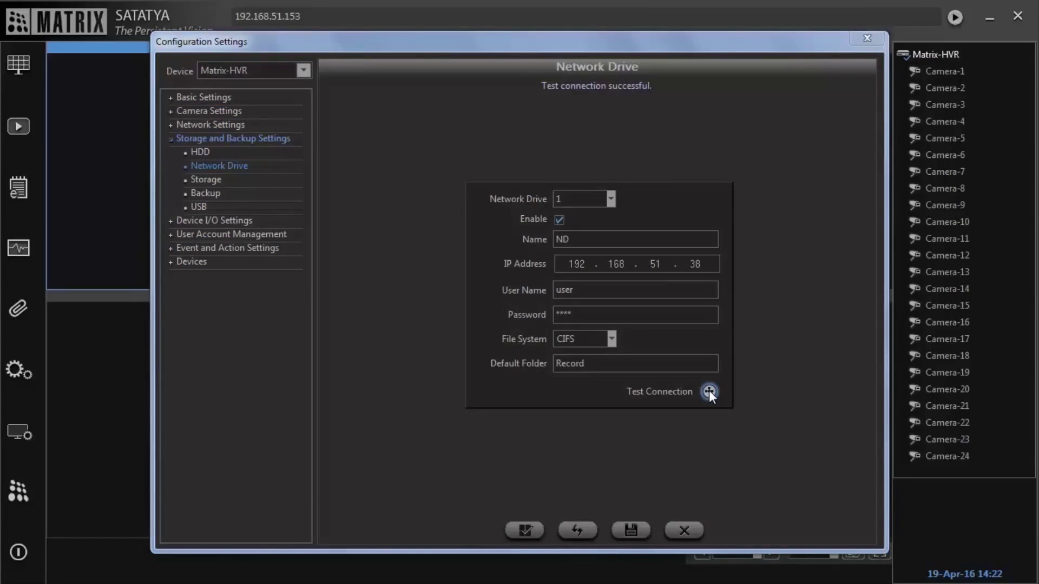
{"action": "left_click", "coordinate": [640, 526]}
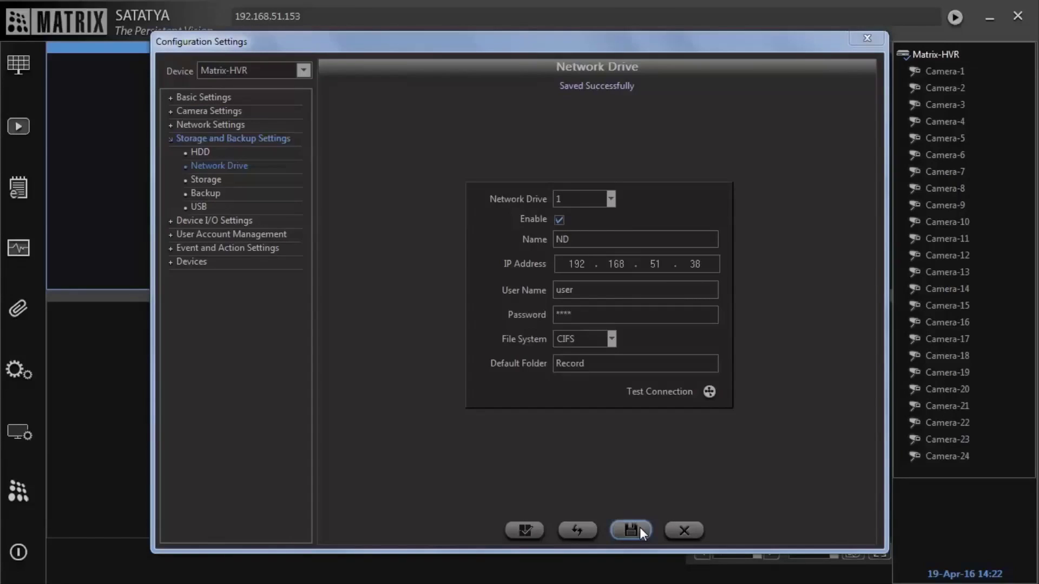
Step: In HDD Management, set Recording on Drive to Network Drive 1 and save
{"action": "left_click", "coordinate": [200, 153]}
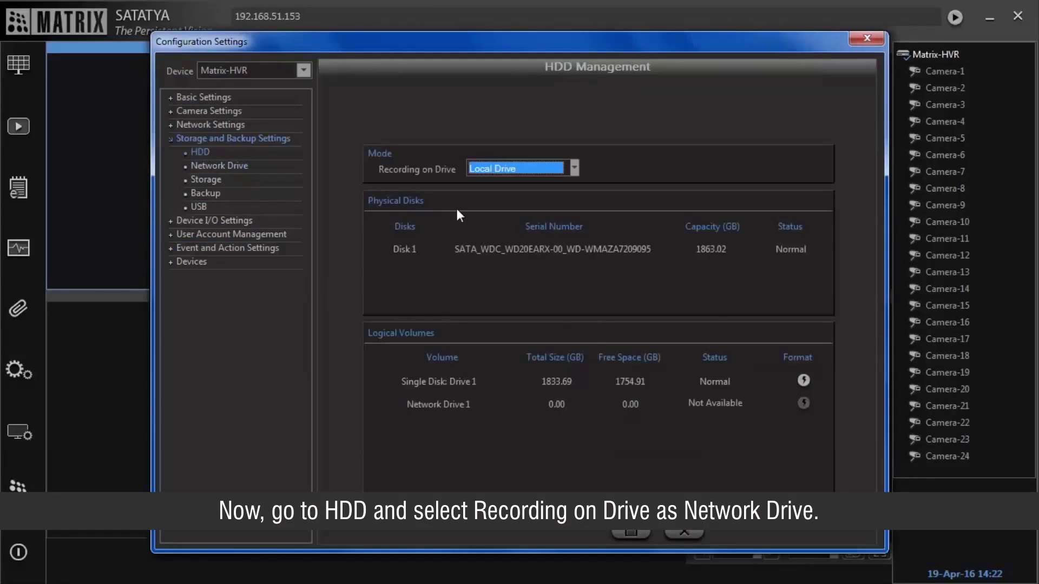
{"action": "left_click", "coordinate": [551, 169]}
{"action": "left_click", "coordinate": [552, 190]}
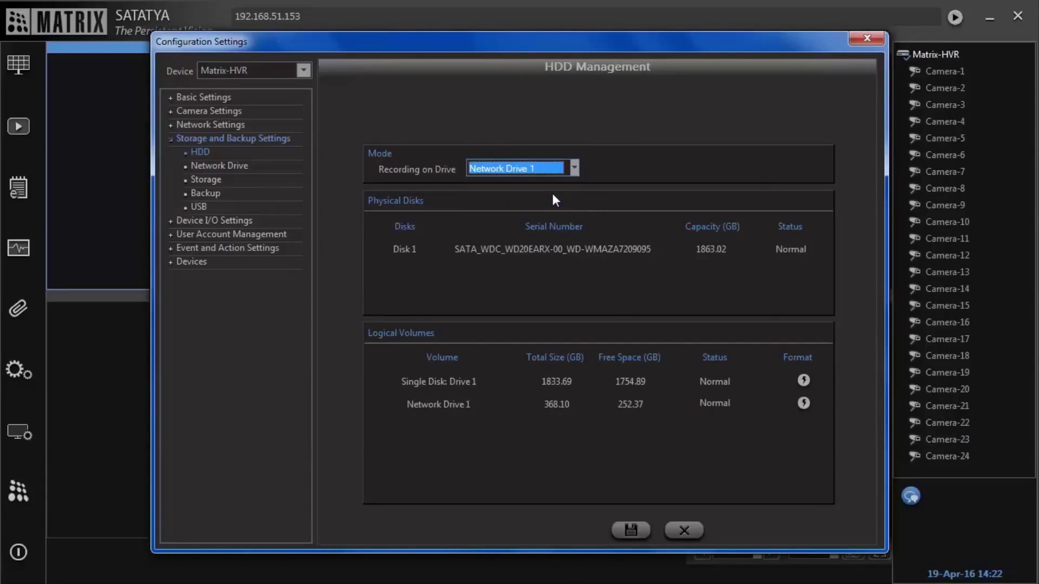
{"action": "left_click", "coordinate": [635, 530]}
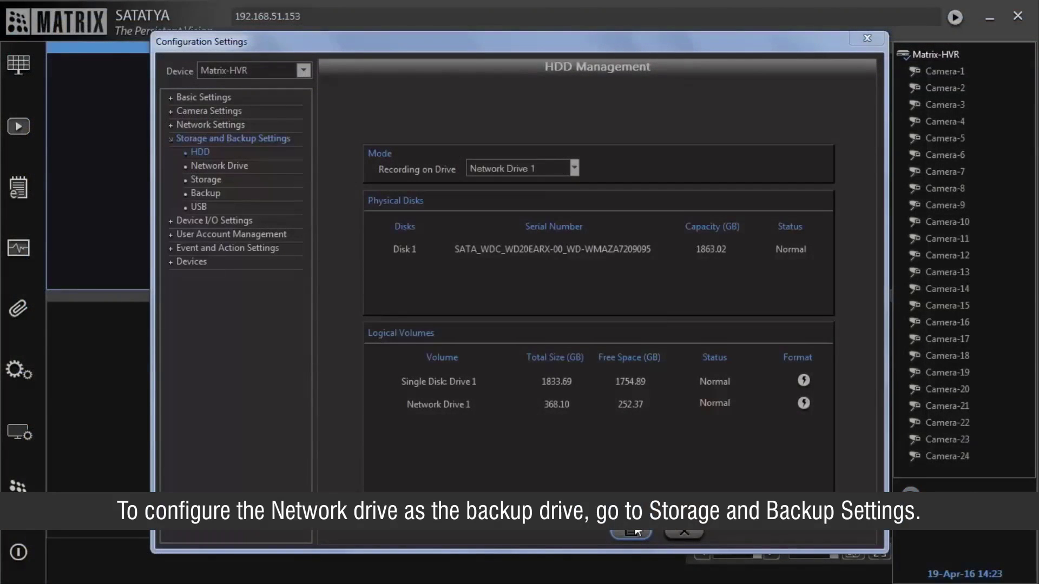
Step: Enable scheduled backup and set it to run every day at 09 hours
{"action": "left_click", "coordinate": [213, 198]}
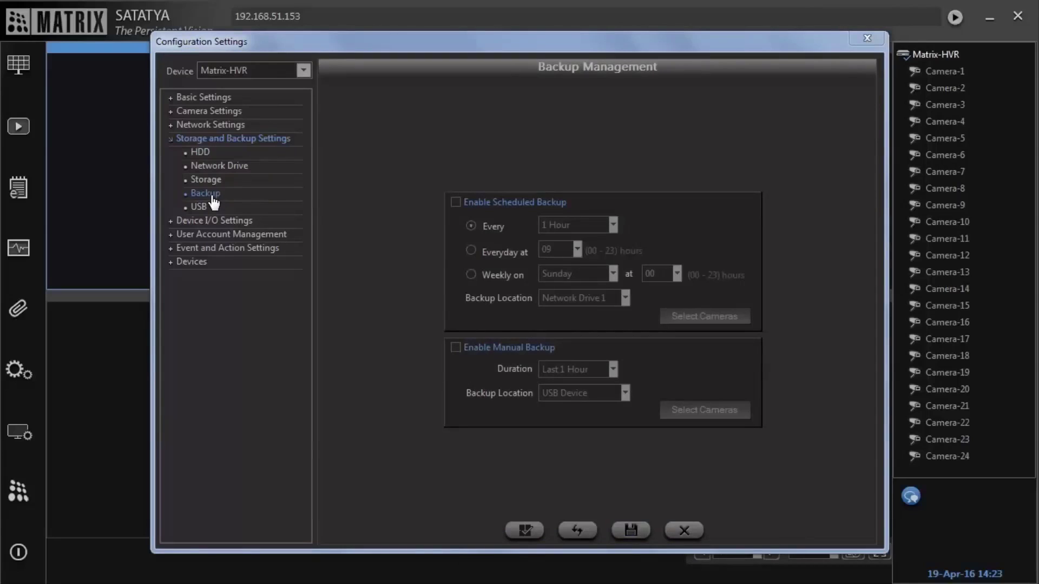
{"action": "left_click", "coordinate": [456, 202]}
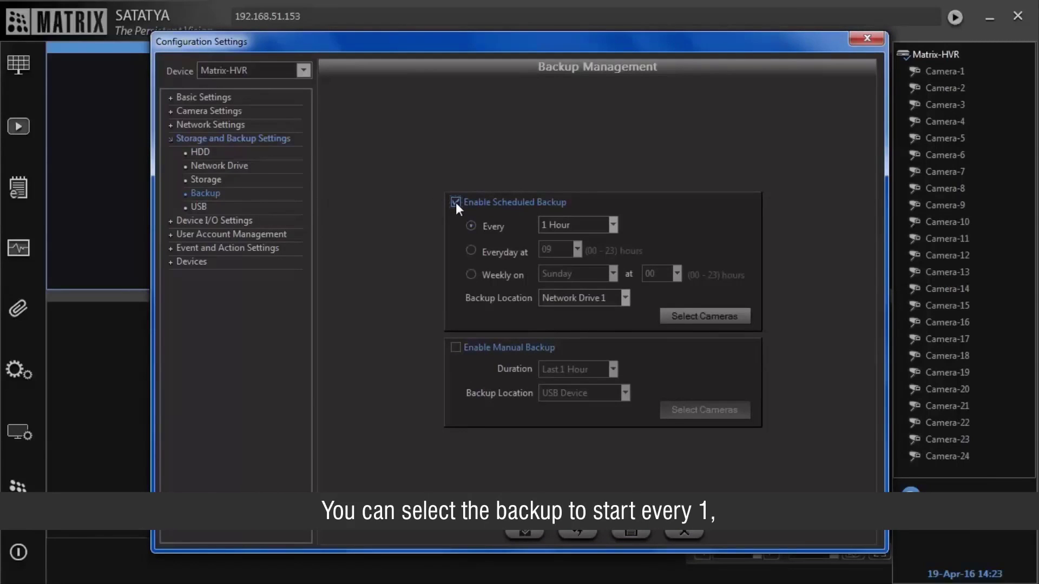
{"action": "left_click", "coordinate": [586, 226]}
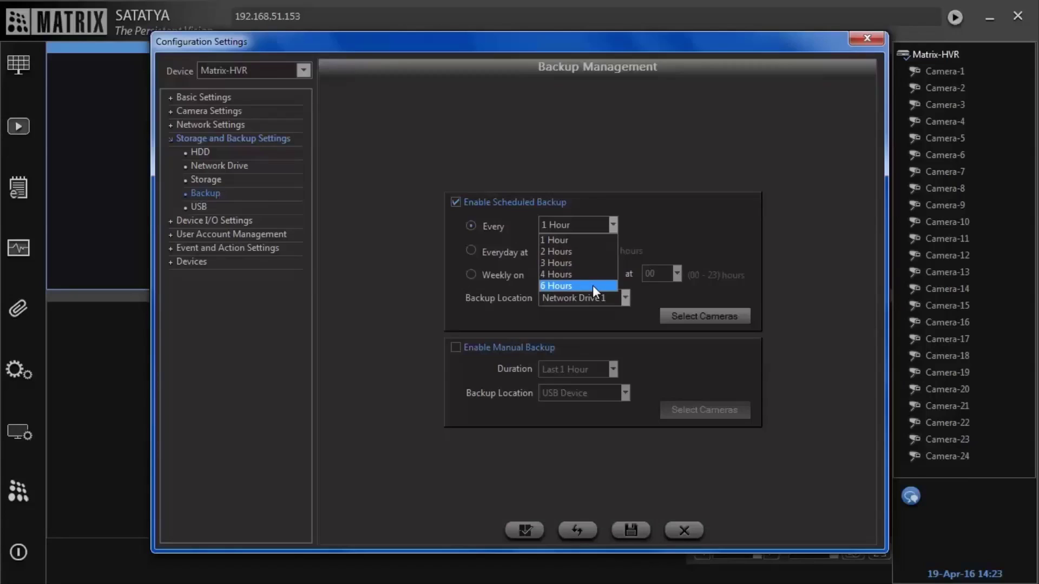
{"action": "left_click", "coordinate": [472, 251]}
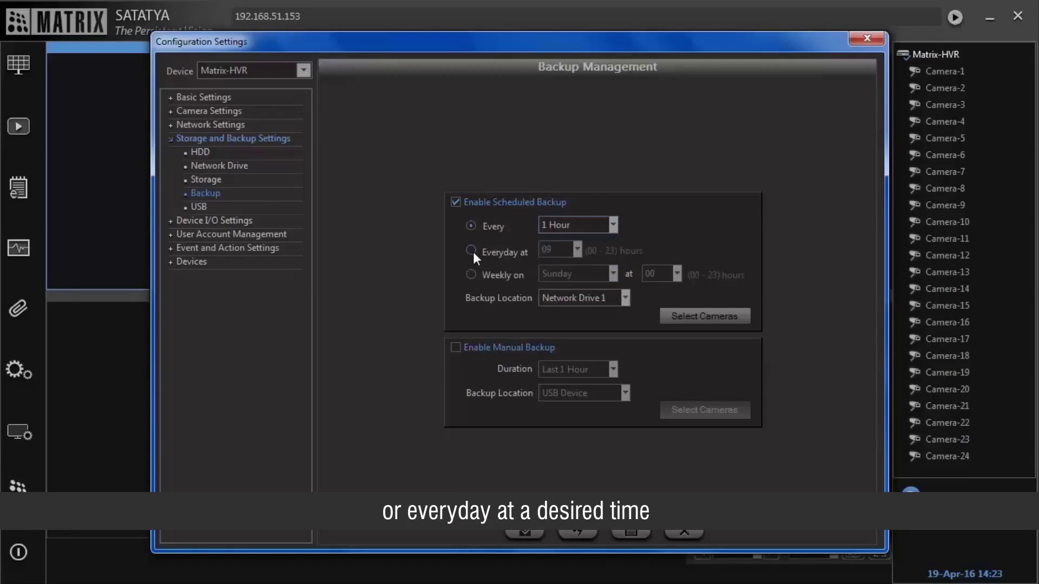
{"action": "left_click", "coordinate": [469, 251]}
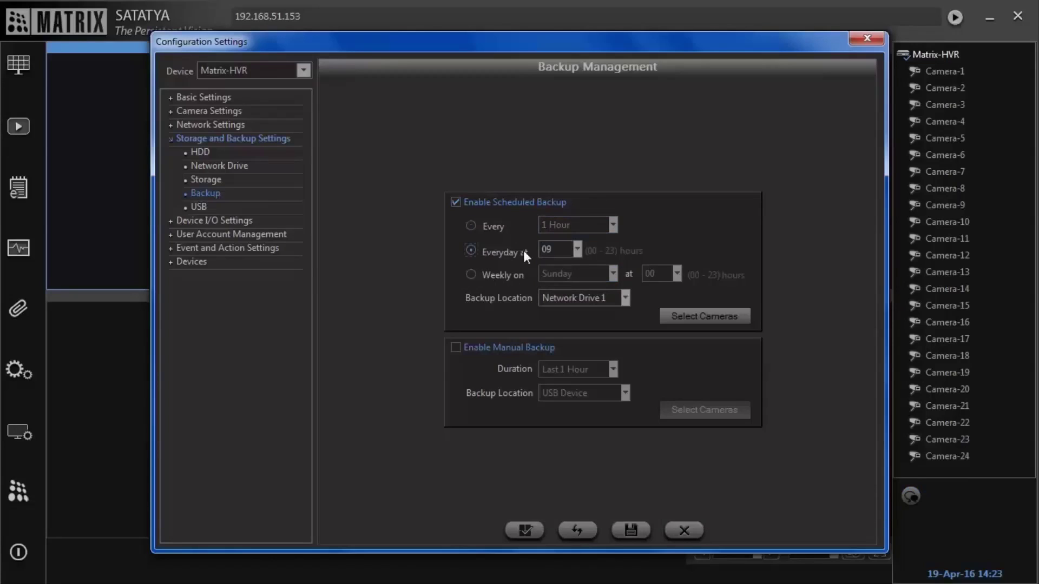
{"action": "left_click", "coordinate": [571, 249]}
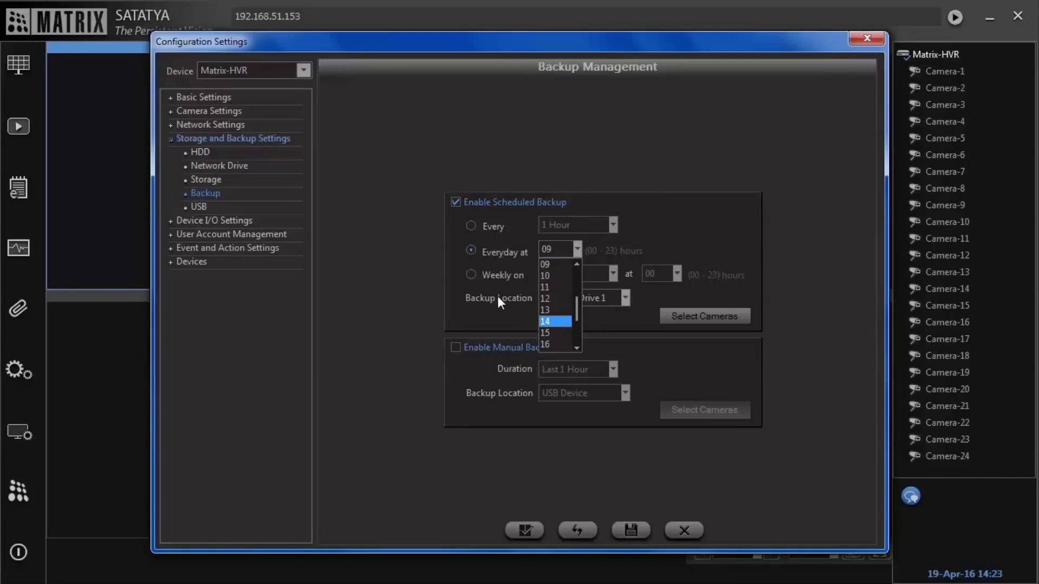
{"action": "left_click", "coordinate": [471, 274]}
Step: Return the schedule to Everyday after trying the weekly options, and set Backup Location to Network Drive 1
{"action": "left_click", "coordinate": [471, 273]}
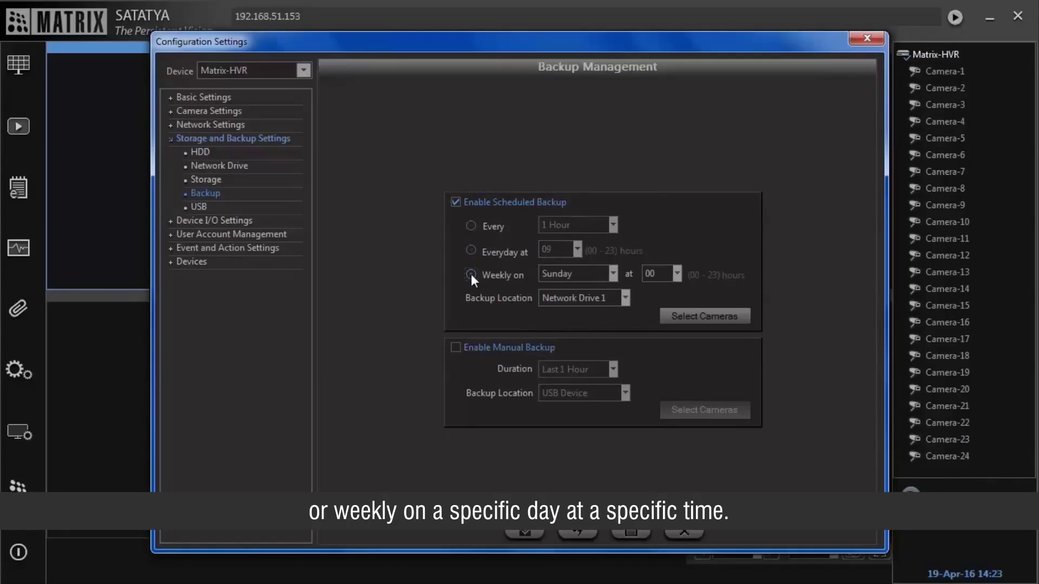
{"action": "left_click", "coordinate": [611, 272]}
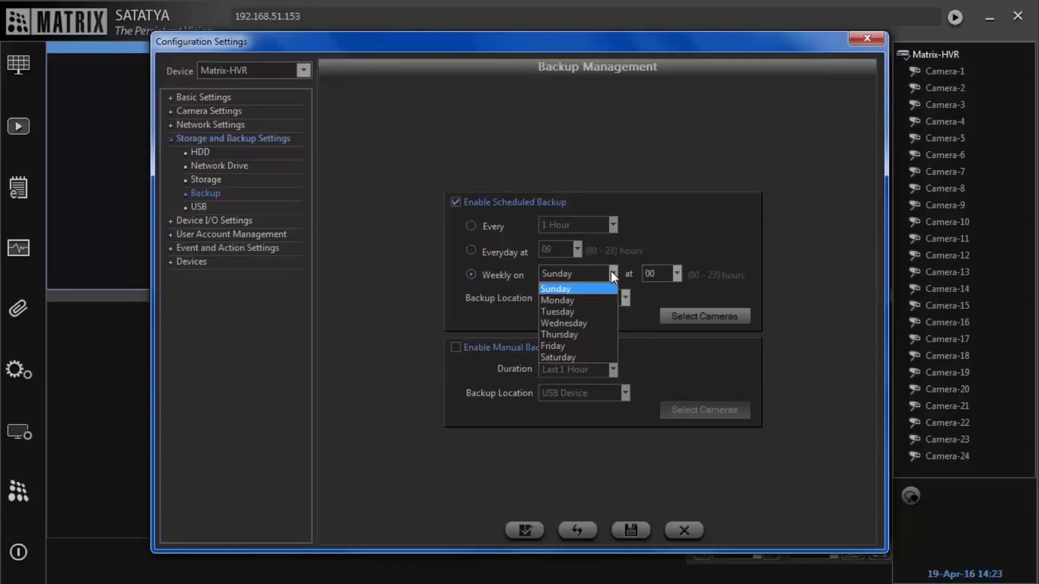
{"action": "left_click", "coordinate": [611, 271]}
{"action": "left_click", "coordinate": [655, 274]}
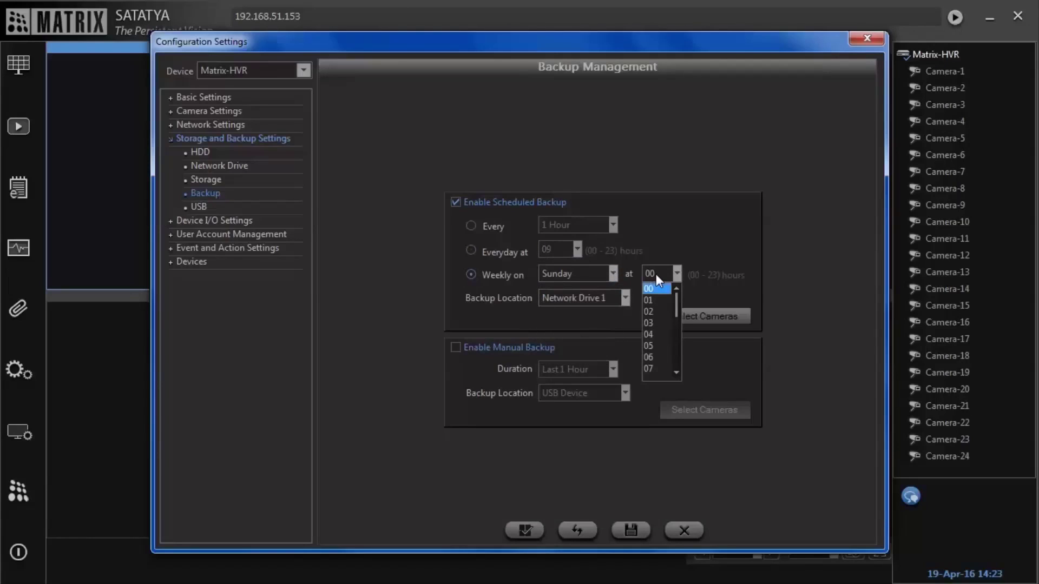
{"action": "left_click", "coordinate": [656, 273]}
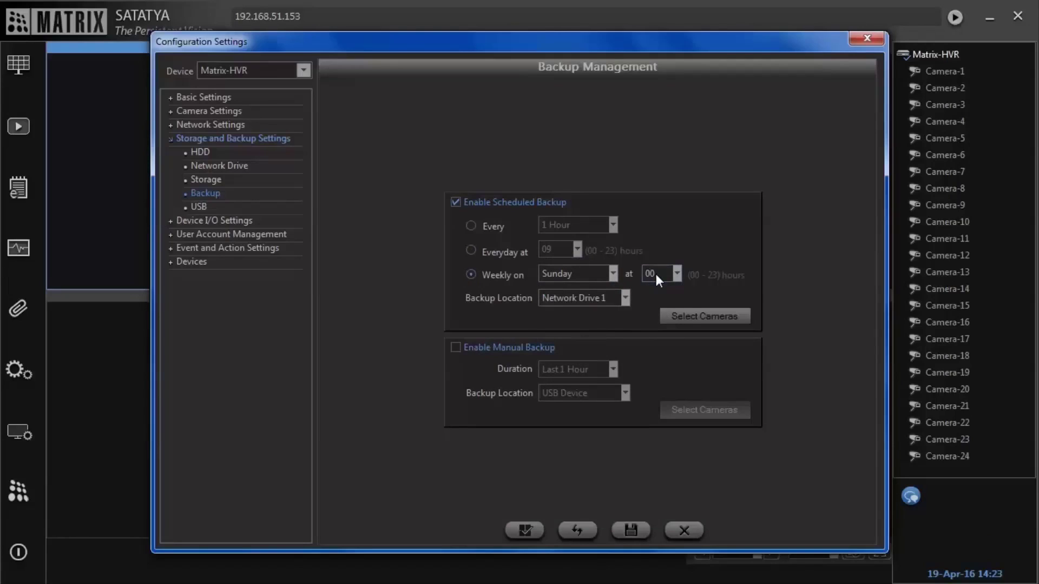
{"action": "left_click", "coordinate": [471, 251]}
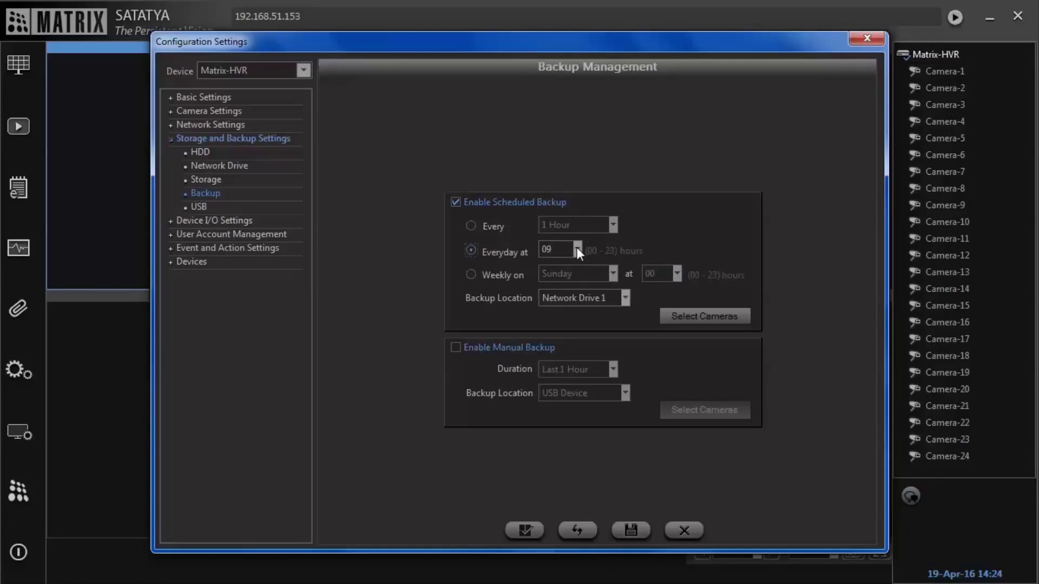
{"action": "left_click", "coordinate": [603, 298]}
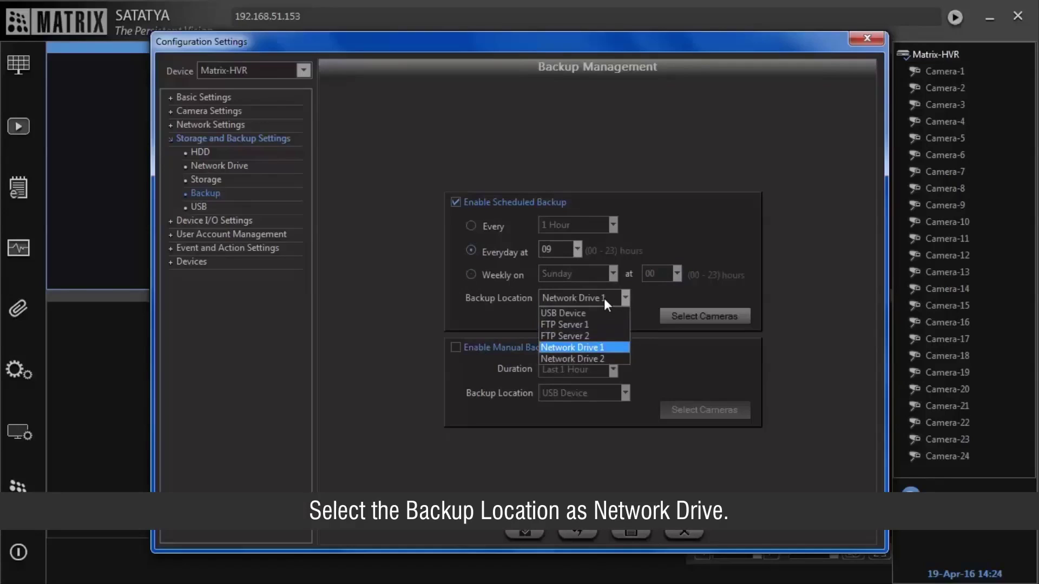
{"action": "left_click", "coordinate": [615, 349]}
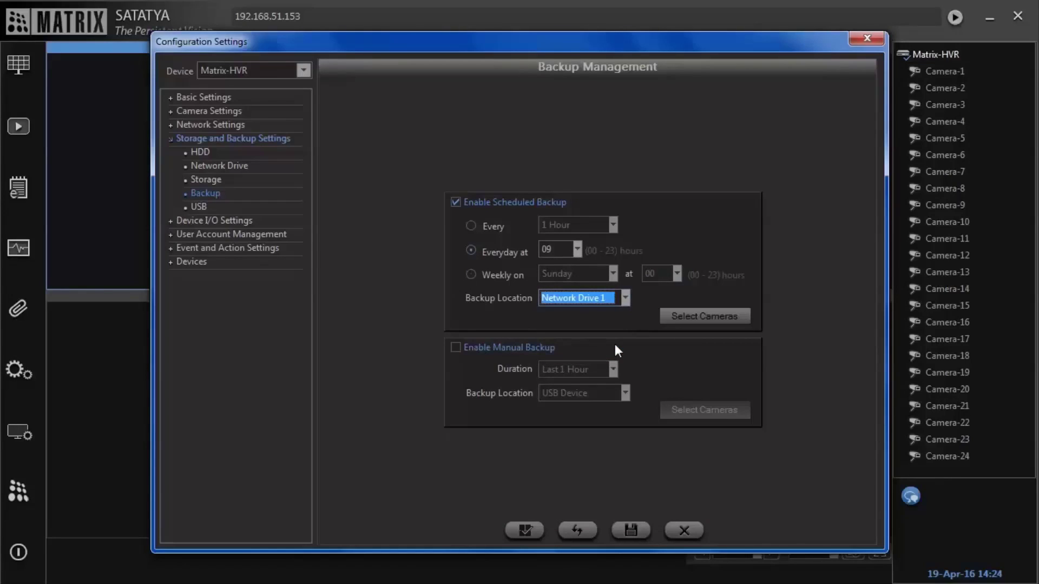
Step: Include Cameras 9 and 10 in the scheduled backup and save the Backup Management settings
{"action": "left_click", "coordinate": [729, 316]}
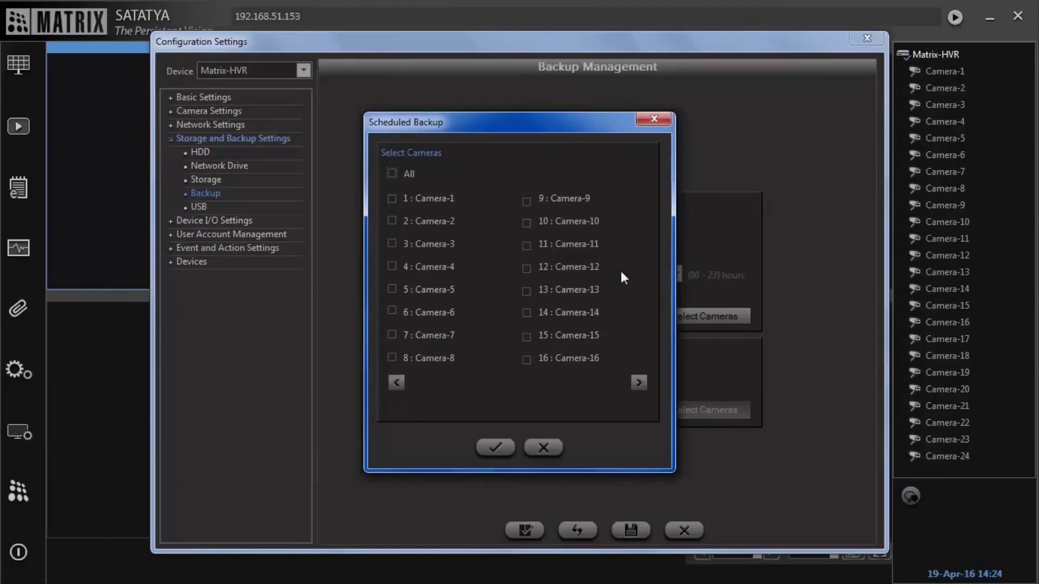
{"action": "left_click", "coordinate": [527, 223]}
{"action": "left_click", "coordinate": [507, 446]}
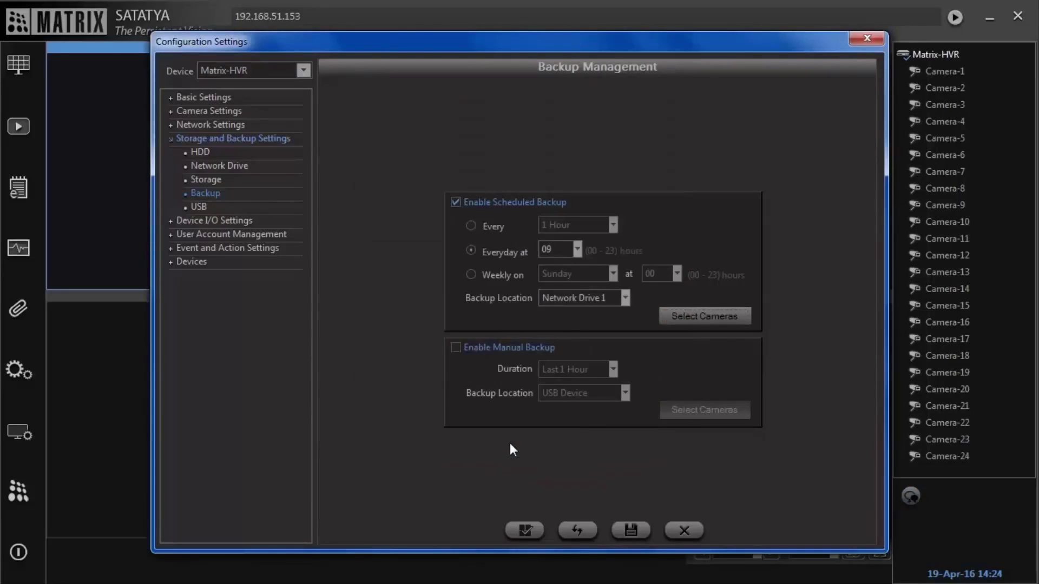
{"action": "left_click", "coordinate": [644, 530]}
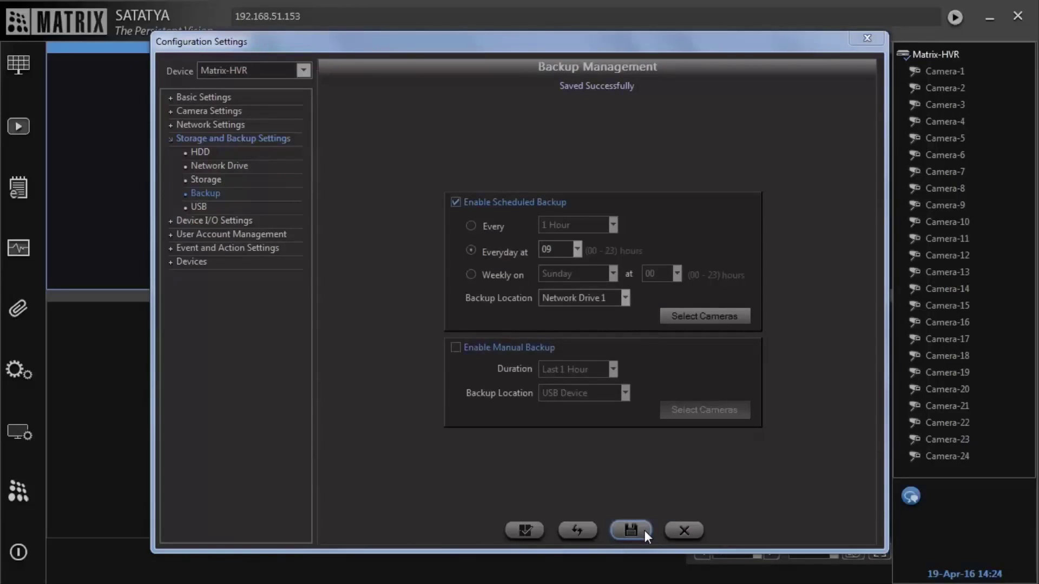